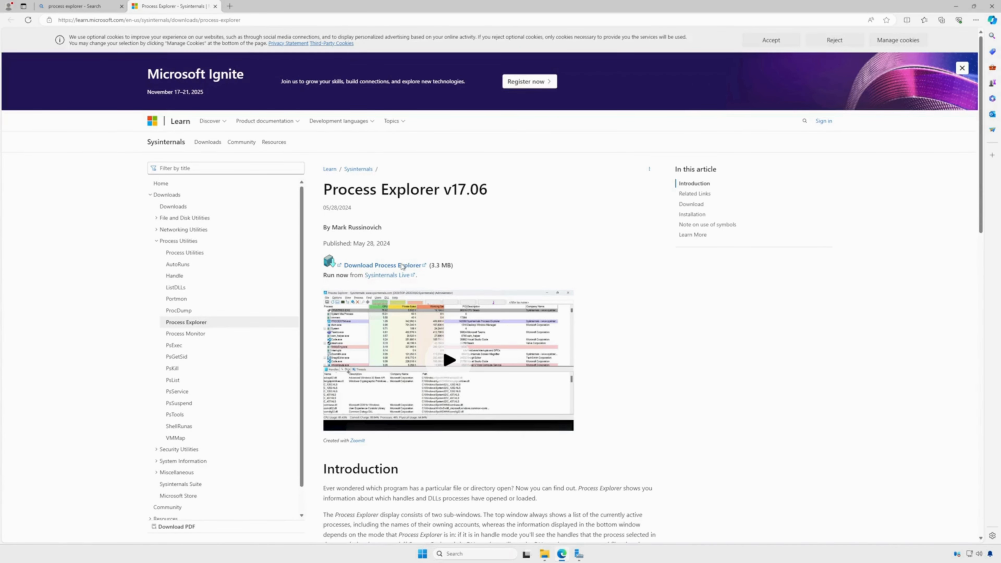
- Download the Process Explorer zip from the Sysinternals page and extract it into the ProcessExplorer folder in Downloads
click(403, 267)
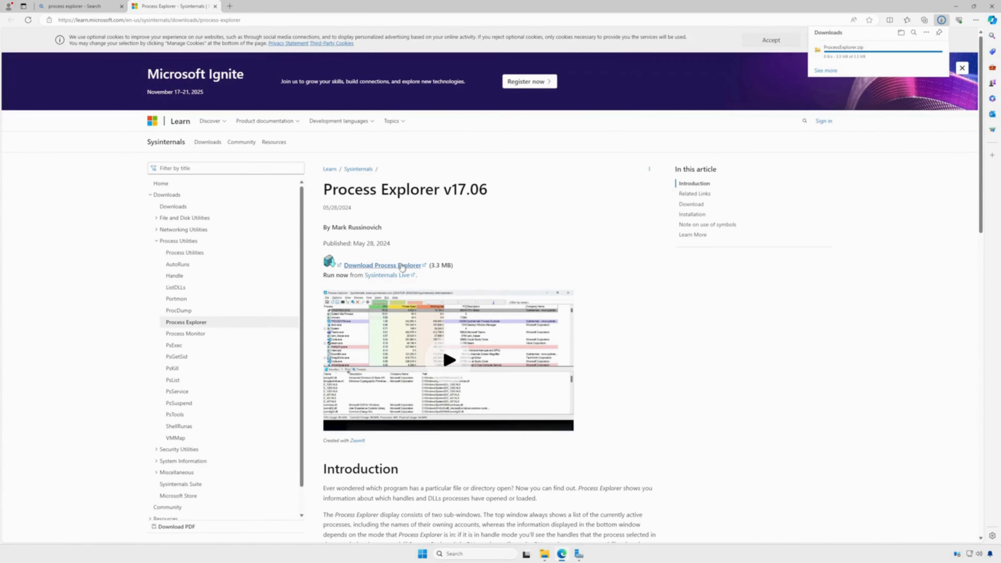
click(914, 51)
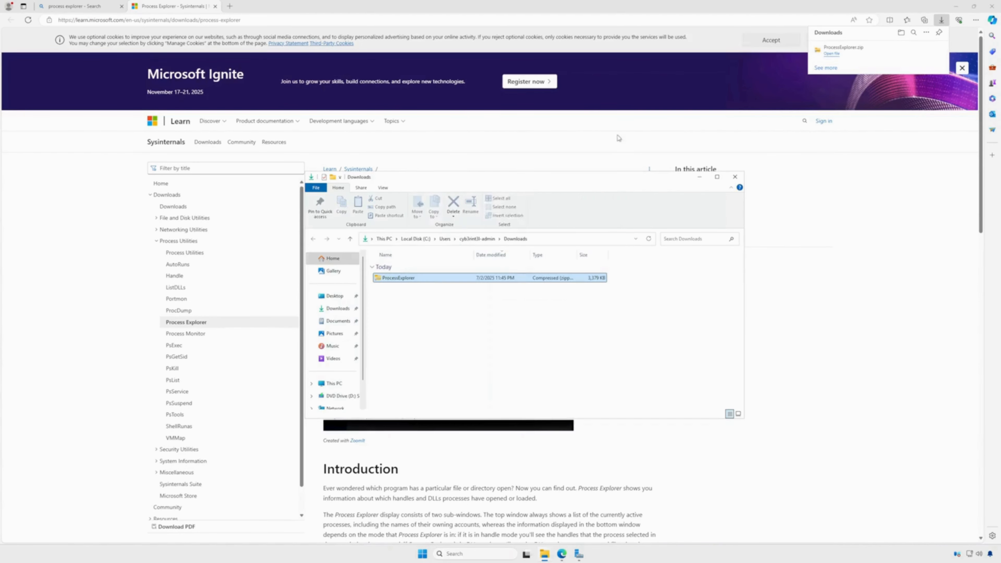
right_click(431, 279)
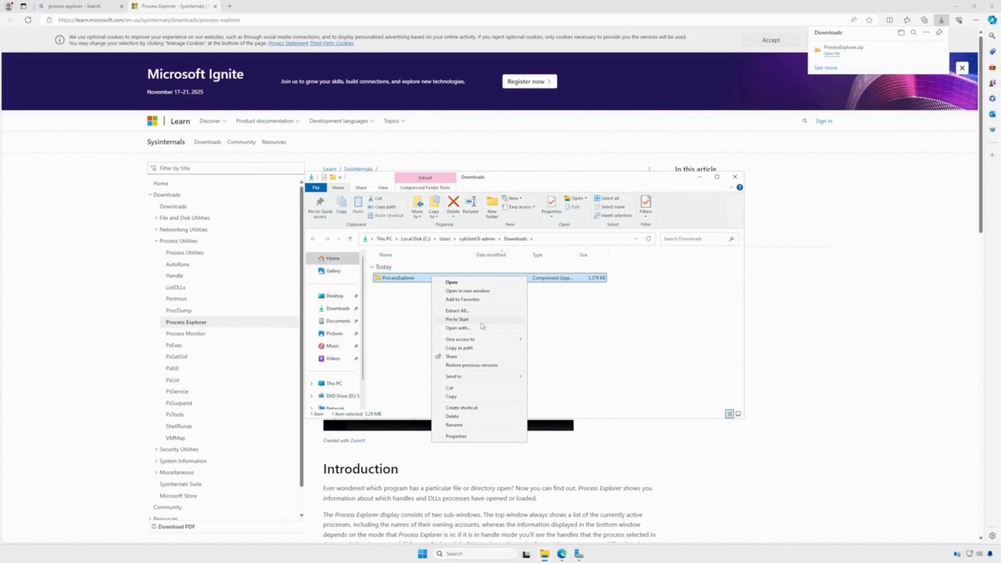
click(475, 310)
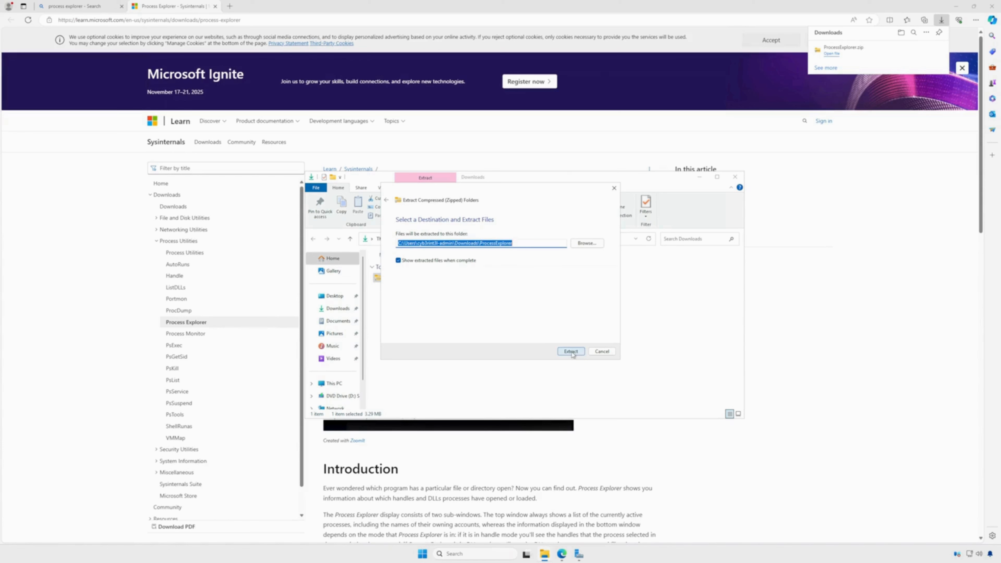
click(571, 351)
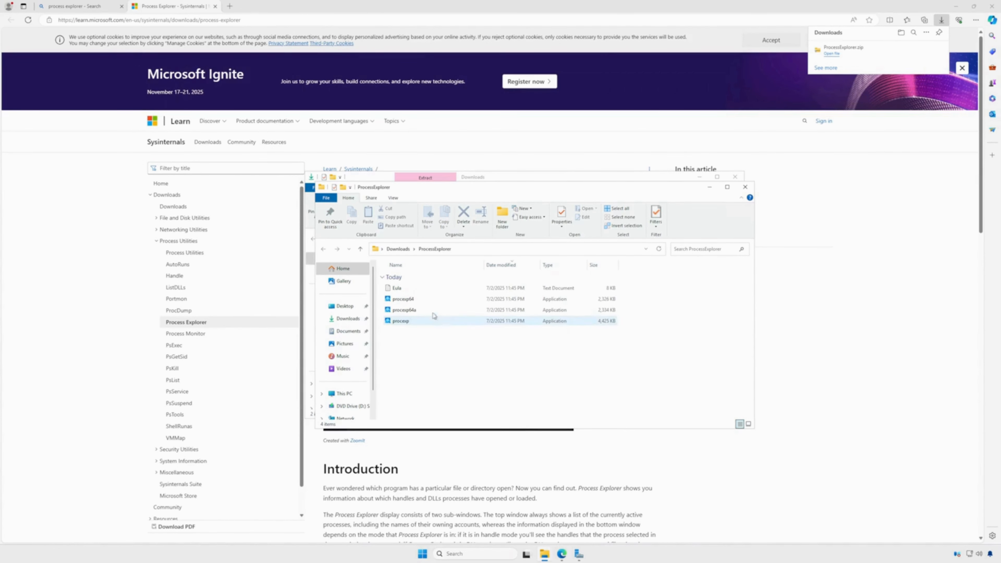
- Launch procexp64 from the extracted folder with administrator rights
click(421, 299)
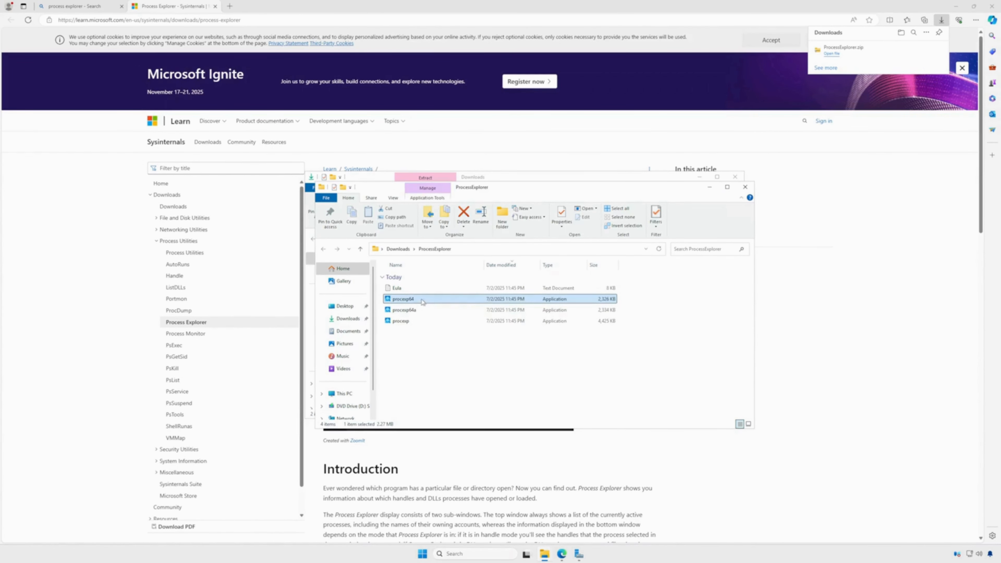
right_click(422, 300)
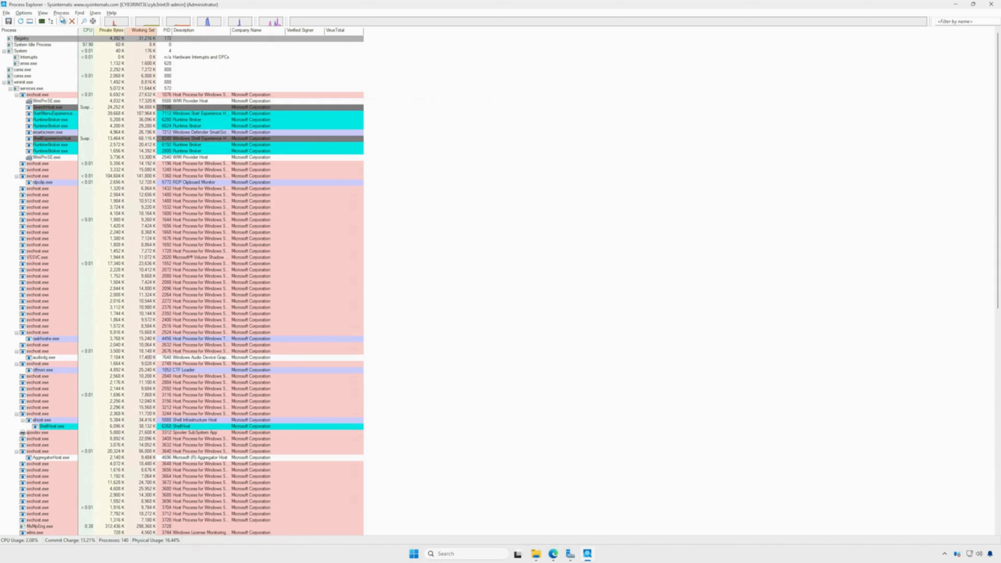
- Enable image signature verification and turn on the VirusTotal.com check for the running processes
click(30, 13)
click(42, 33)
click(24, 13)
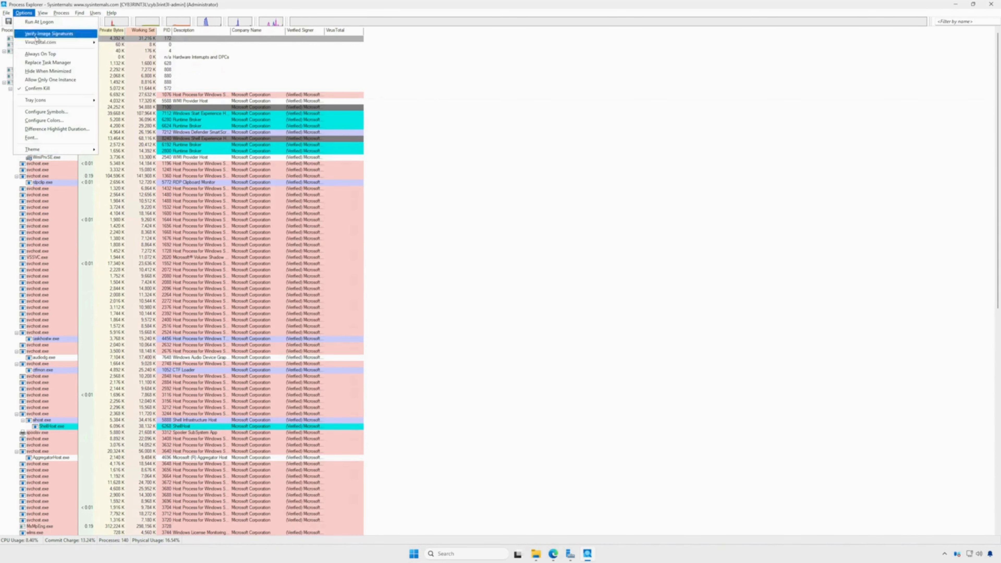
mouse_move(38, 43)
click(130, 42)
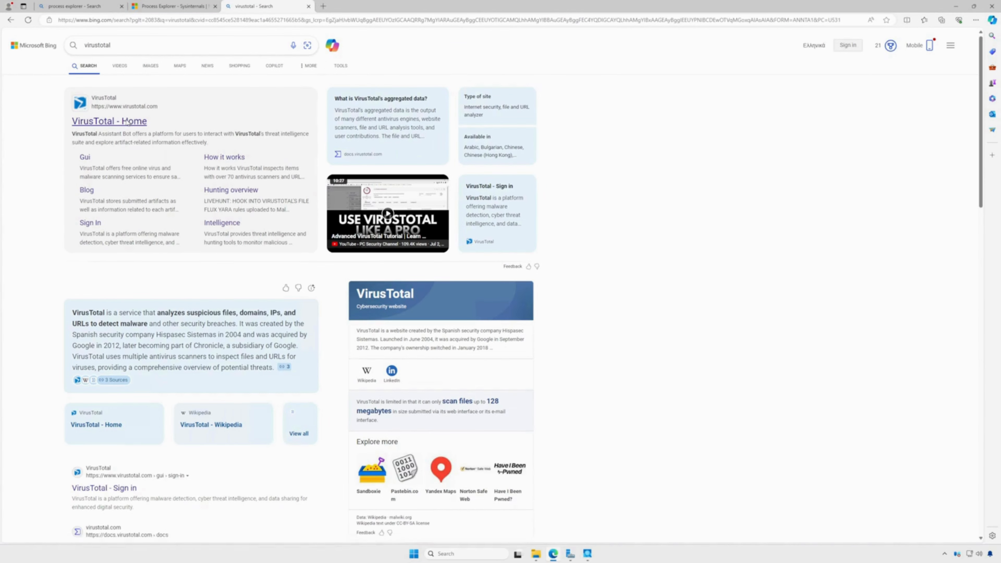
- Switch to Microsoft Edge and open the VirusTotal home page from the search results
click(126, 118)
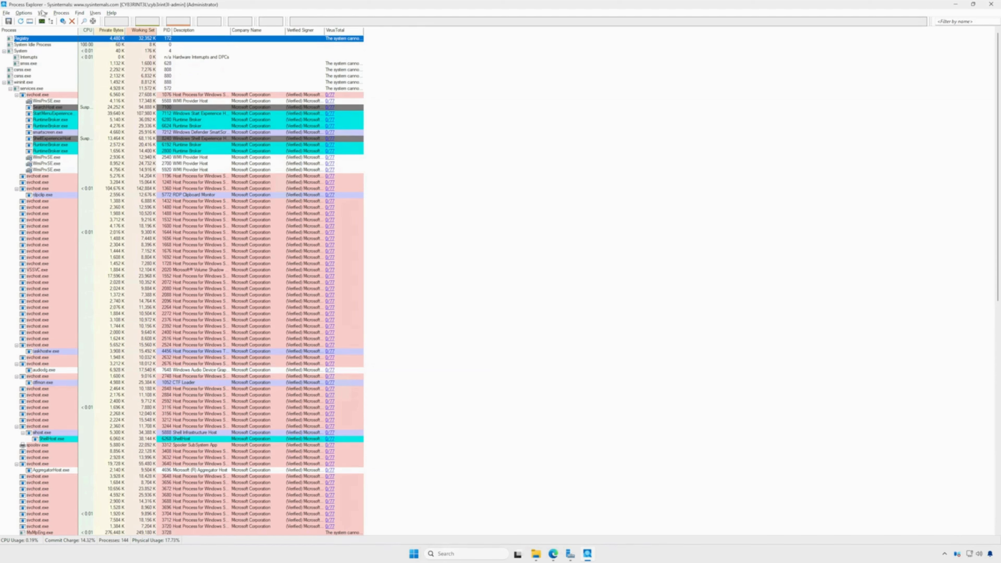
- Review the color configuration for the process highlighting categories and accept it without changes
click(31, 13)
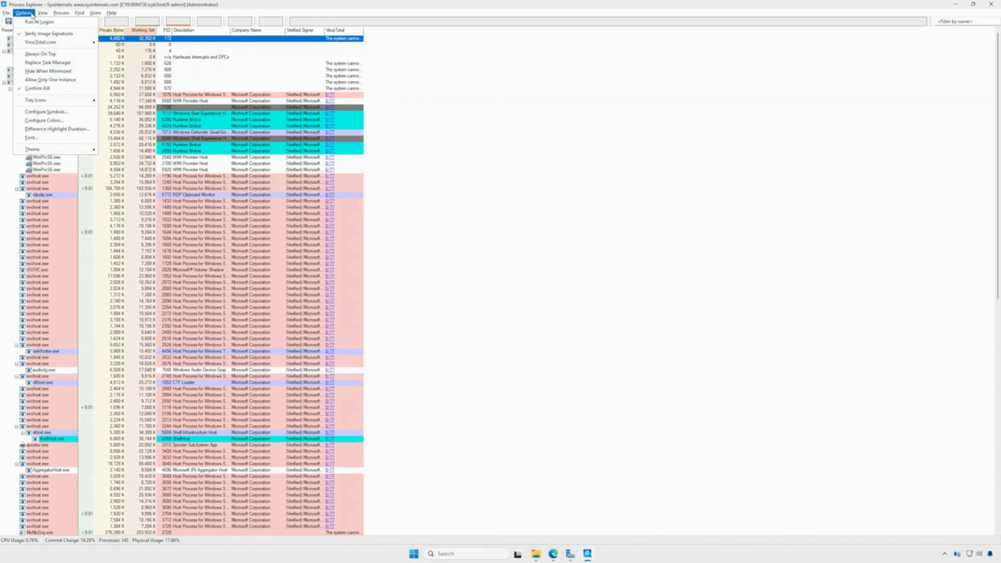
click(63, 121)
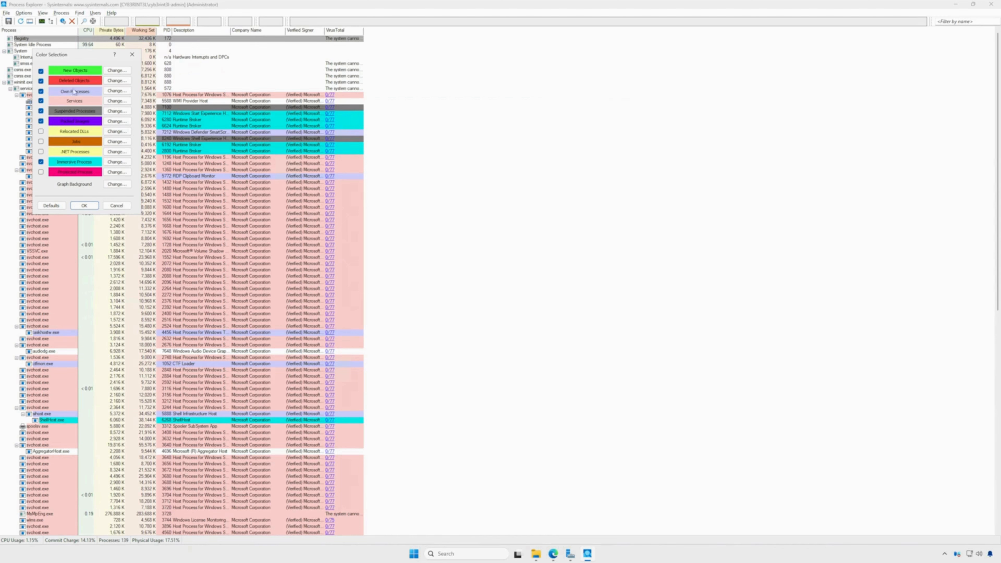
click(84, 205)
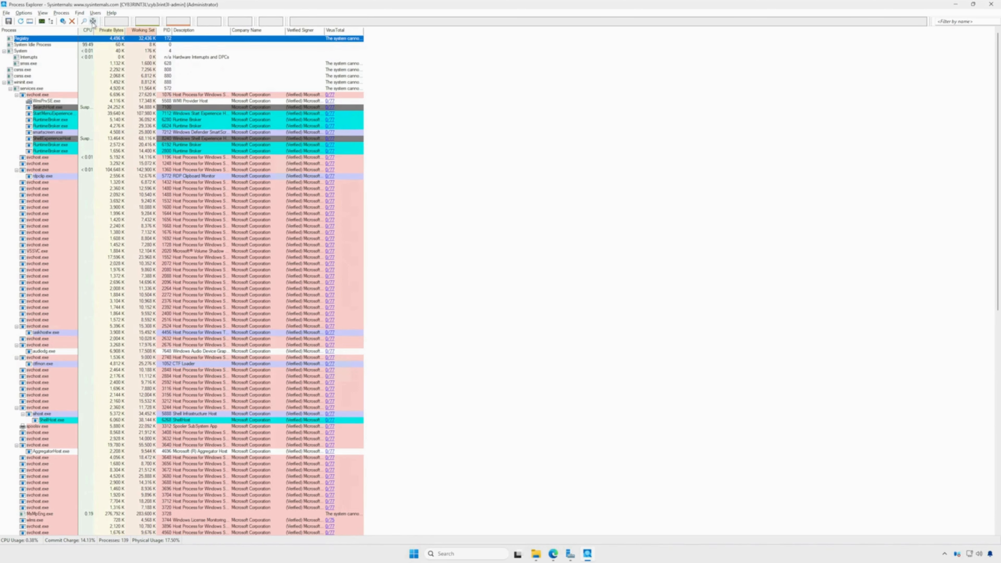
- Show the lower pane and examine the handles, DLLs and threads of rdpclip.exe
click(42, 13)
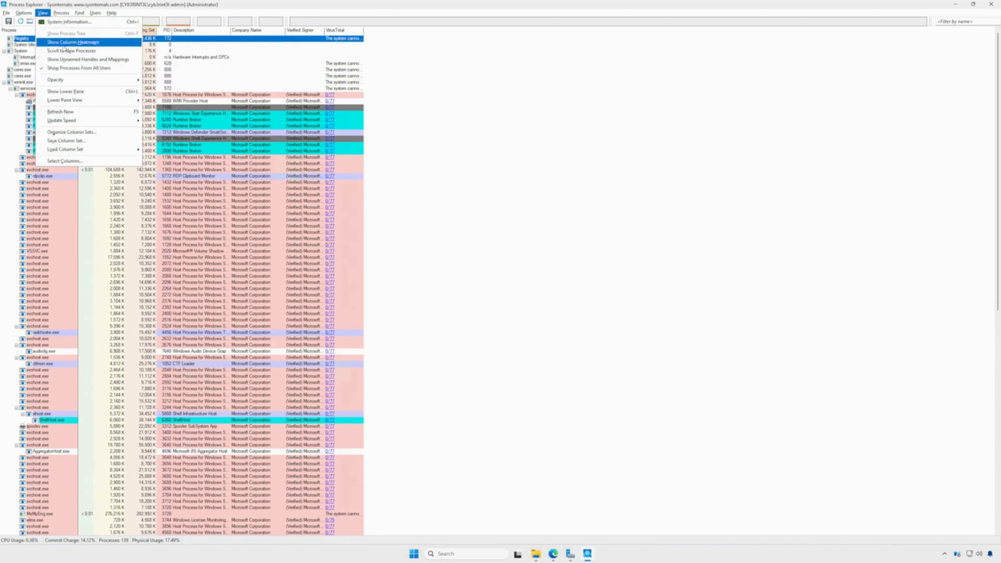
click(74, 93)
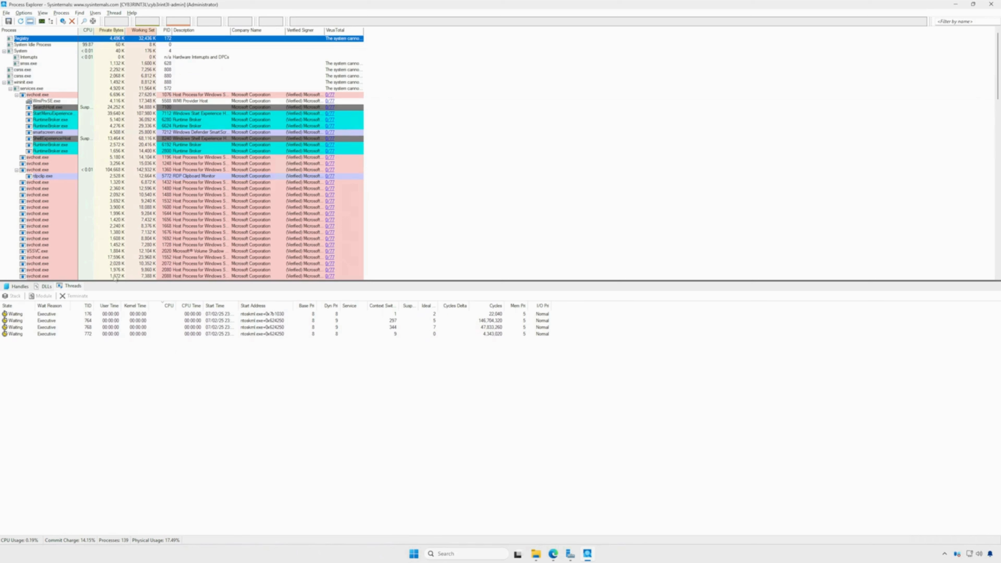
click(21, 286)
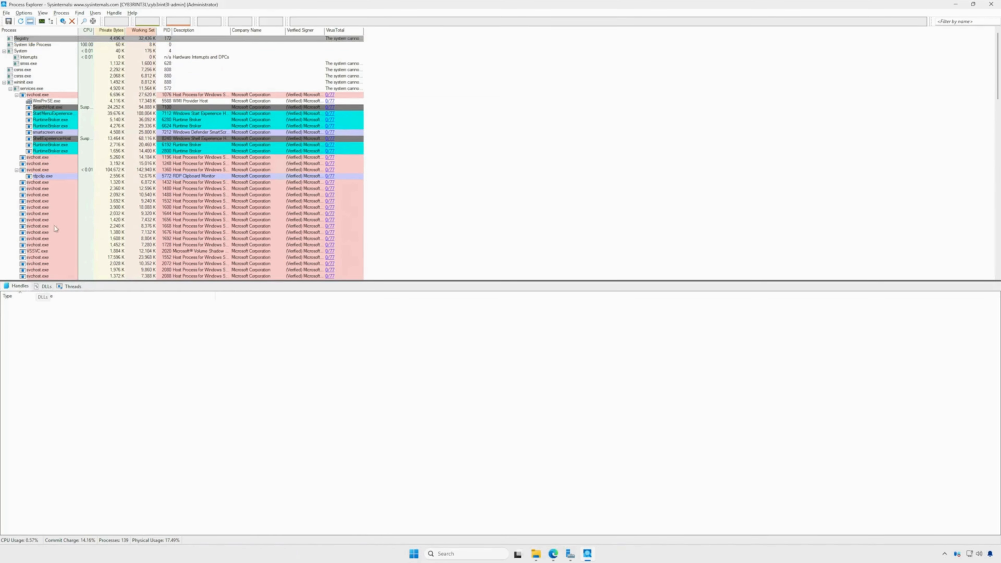
click(43, 175)
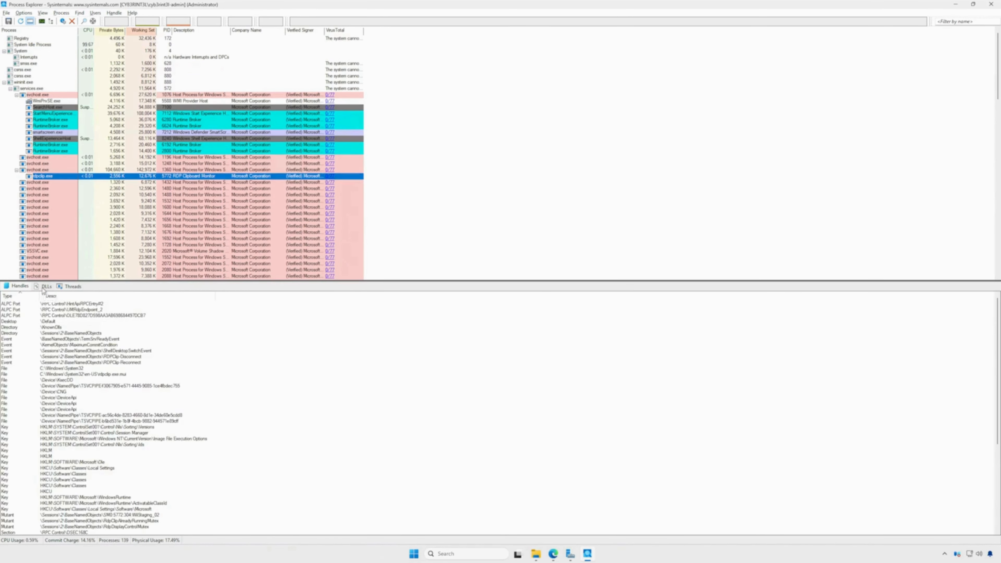
click(47, 287)
click(60, 287)
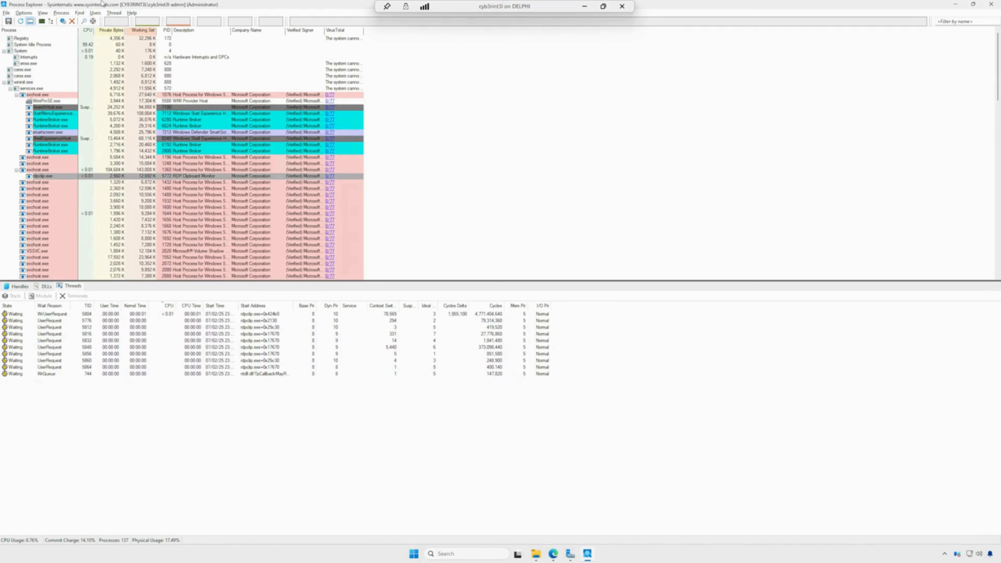
- Select the process image columns User Name, Image Path, Command Line, Autostart Location, Integrity Level, DEP Status and ASLR Enabled for the process view
click(43, 13)
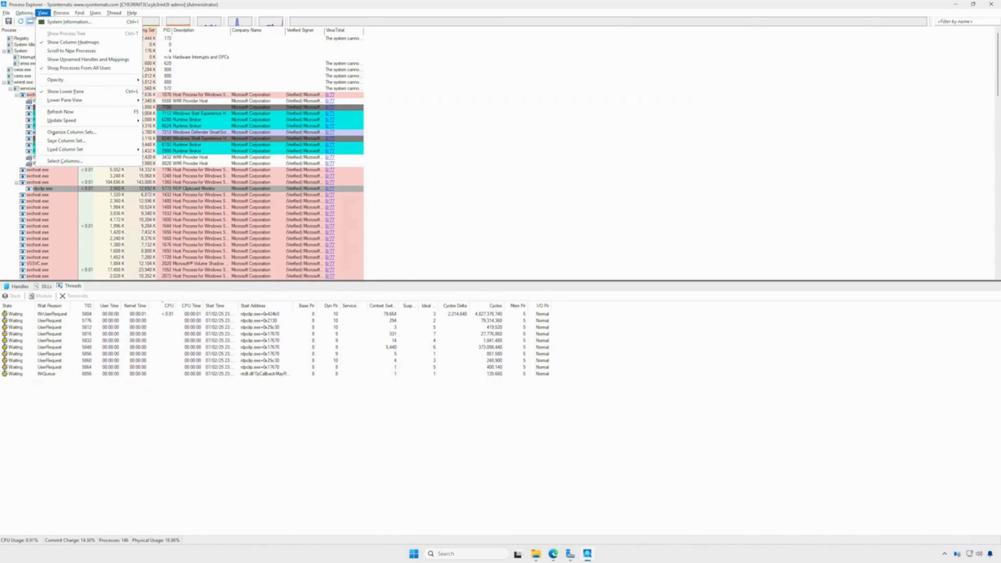
click(65, 161)
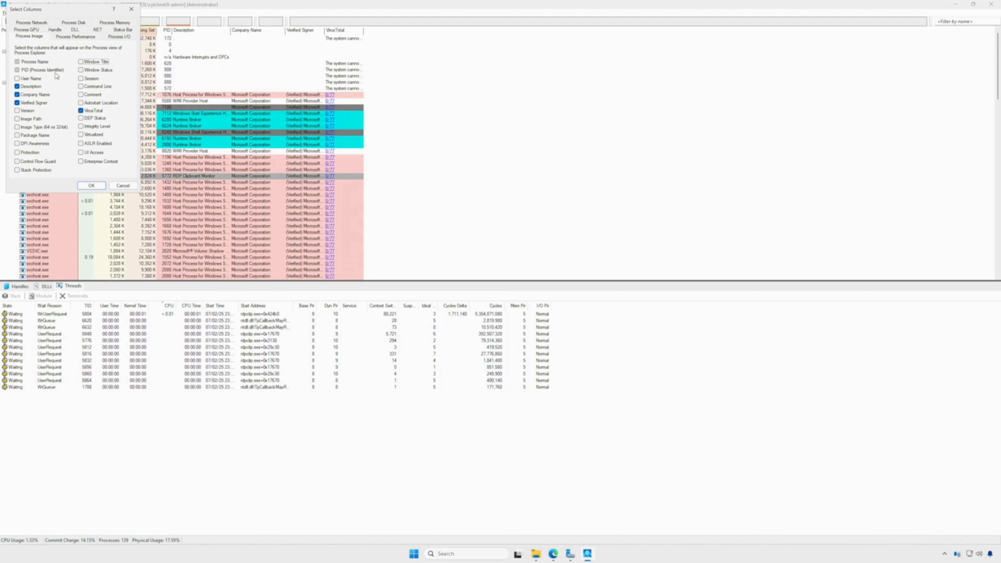
click(39, 79)
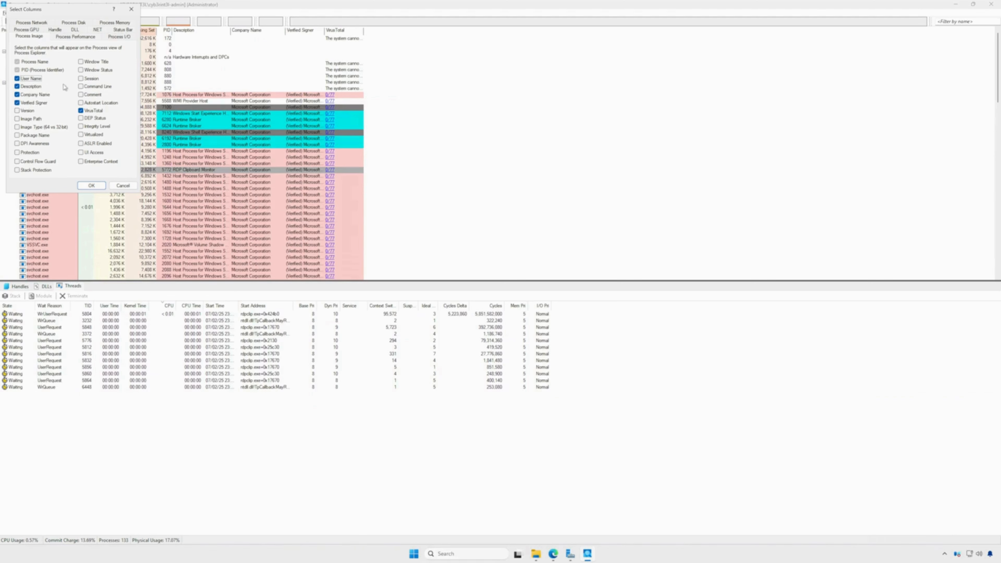
click(30, 119)
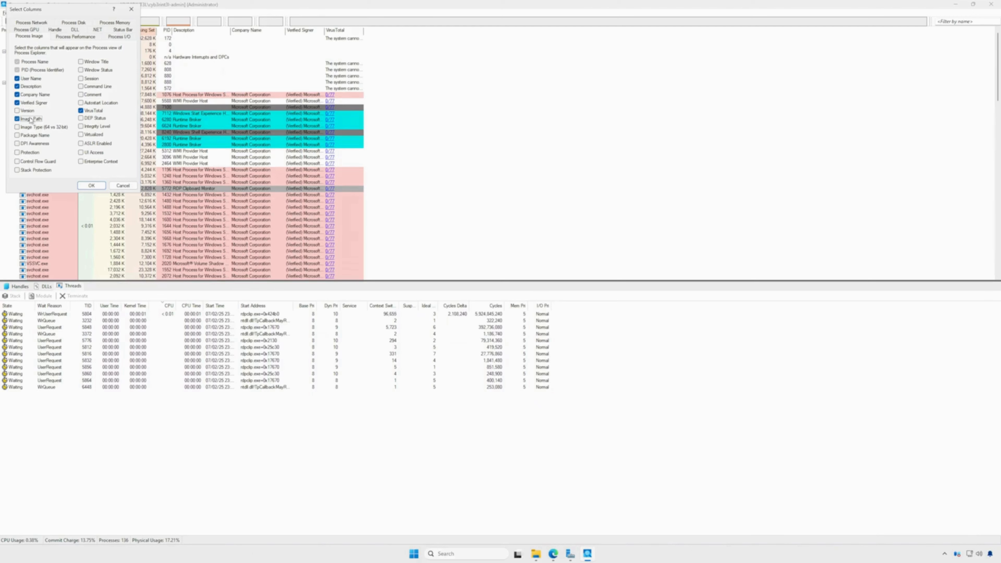
click(103, 89)
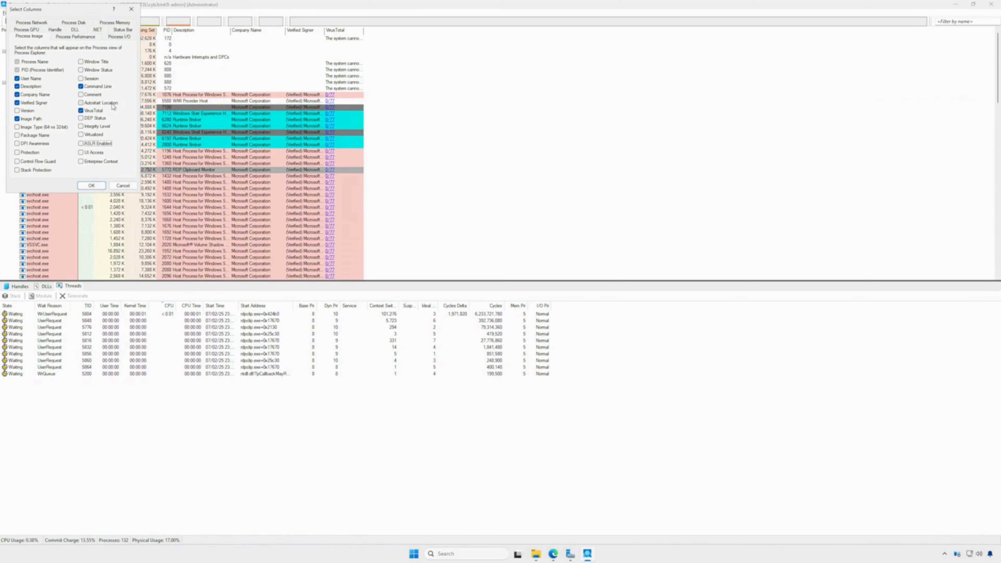
click(113, 105)
click(112, 112)
click(104, 112)
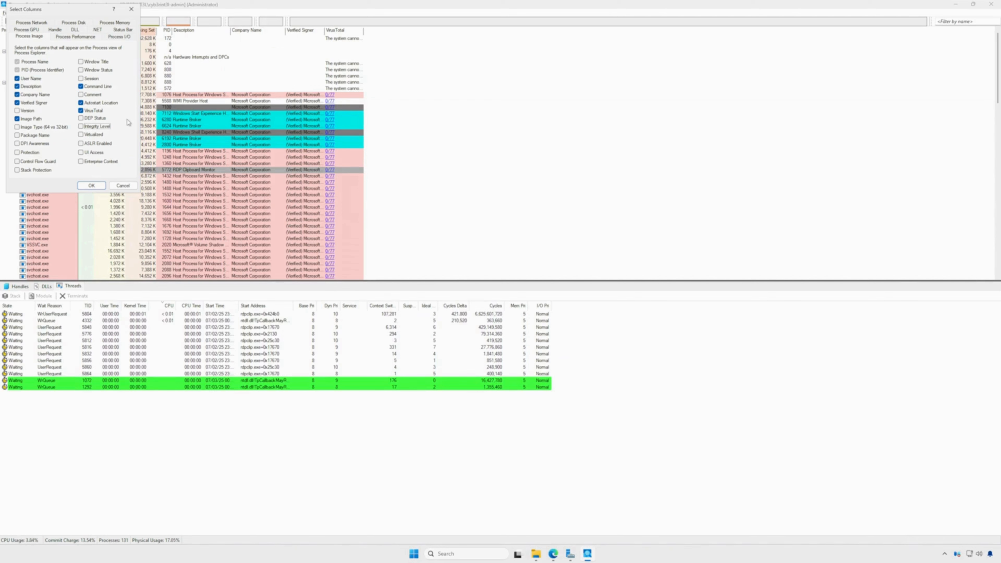
click(105, 127)
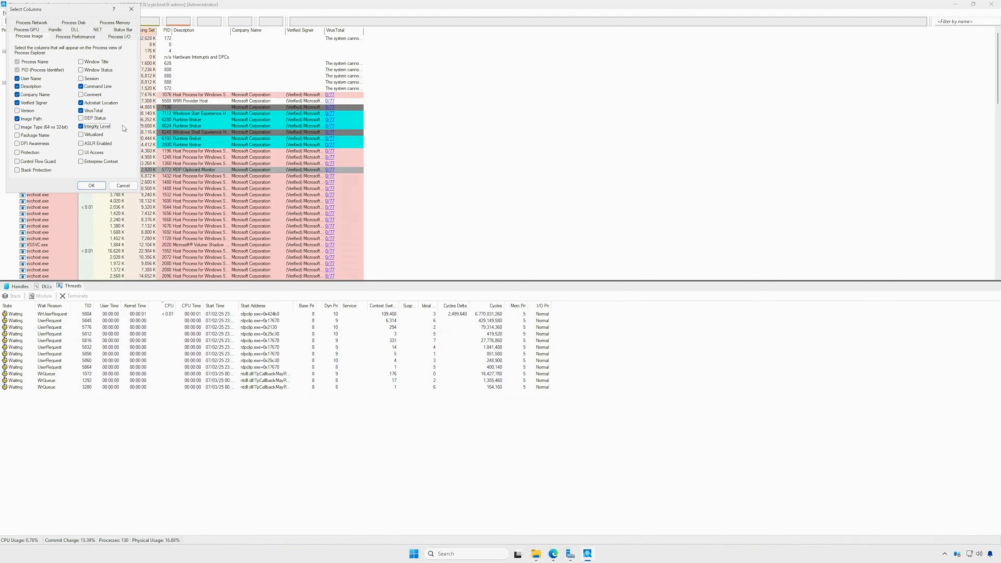
click(106, 119)
click(99, 144)
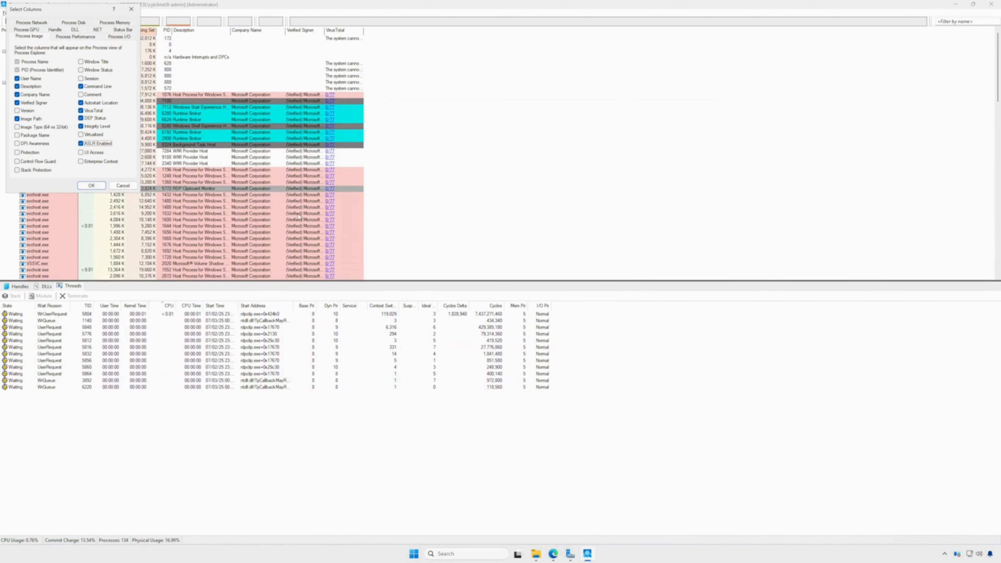
- Select the process network columns Receives, Sends, Receive Bytes and Send Bytes, plus the delta column for each of them
click(39, 24)
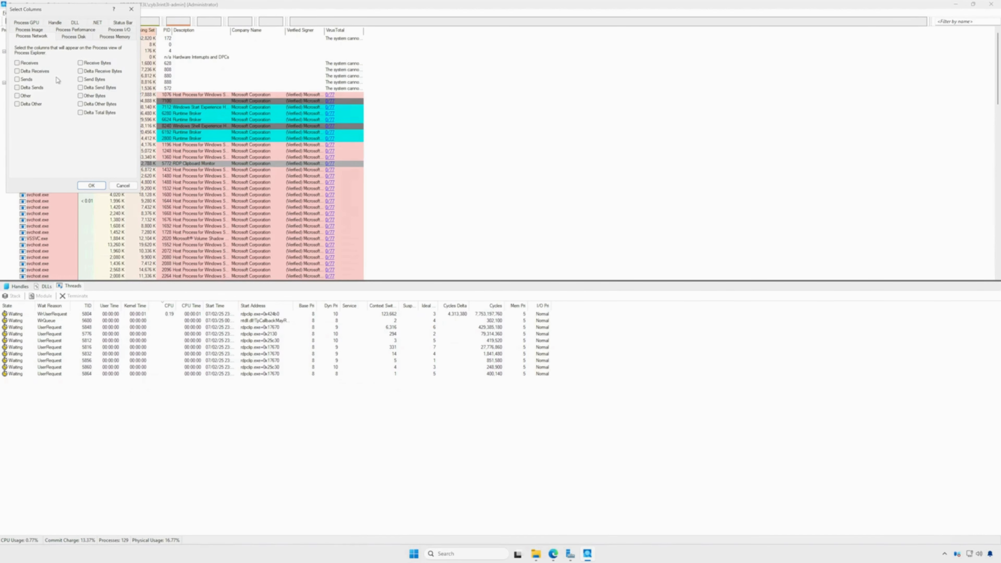
click(30, 63)
click(27, 80)
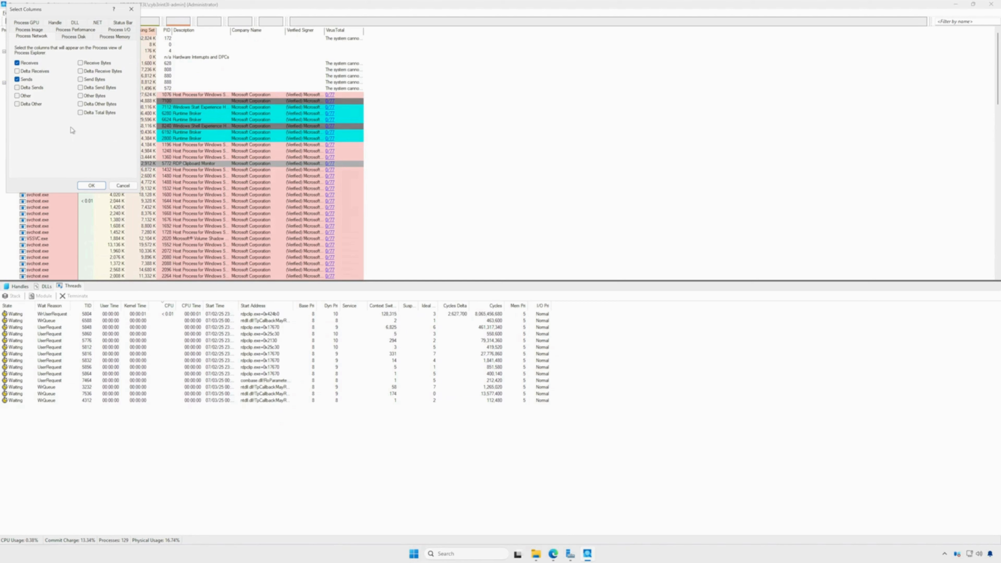
click(103, 64)
click(98, 81)
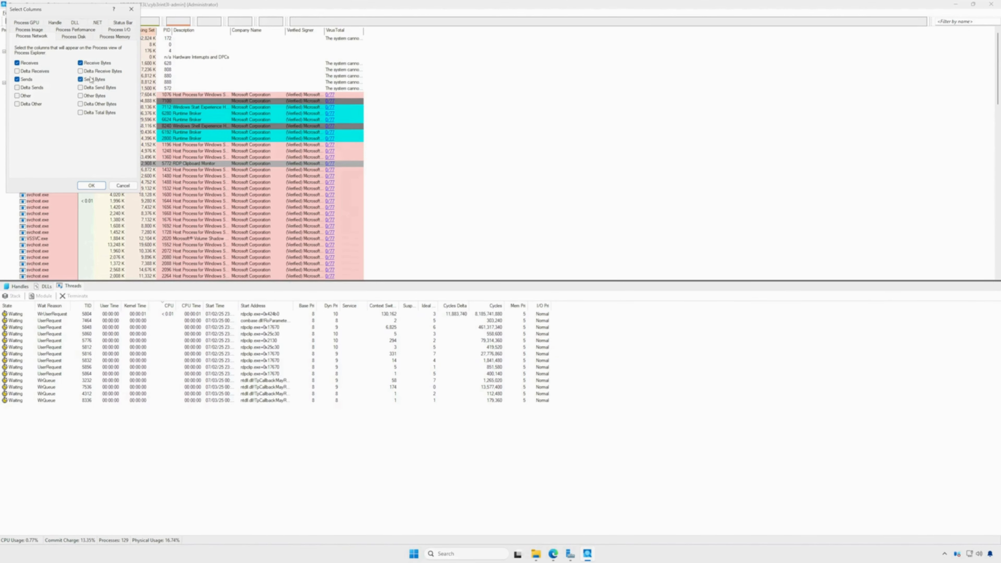
click(36, 72)
click(29, 90)
click(90, 72)
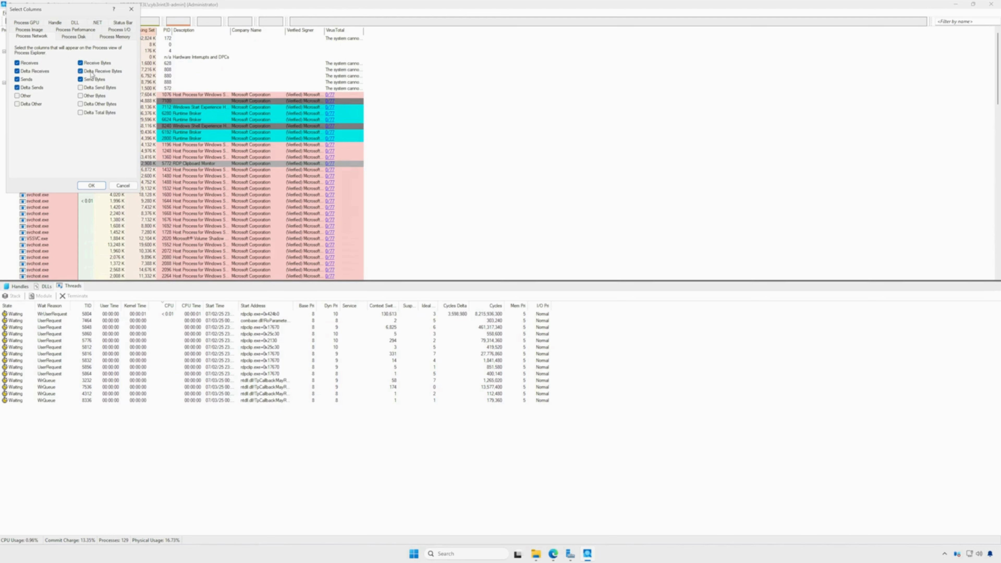
click(93, 88)
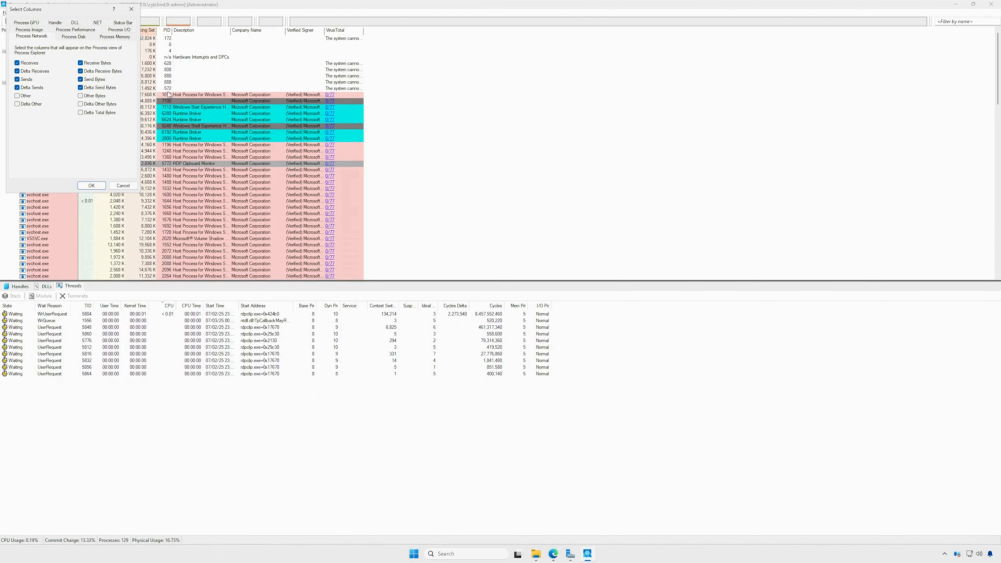
- Select the process memory columns Peak Private Bytes, Peak Working Set Size, Page Faults, Page Fault Delta and Private Bytes History
click(122, 37)
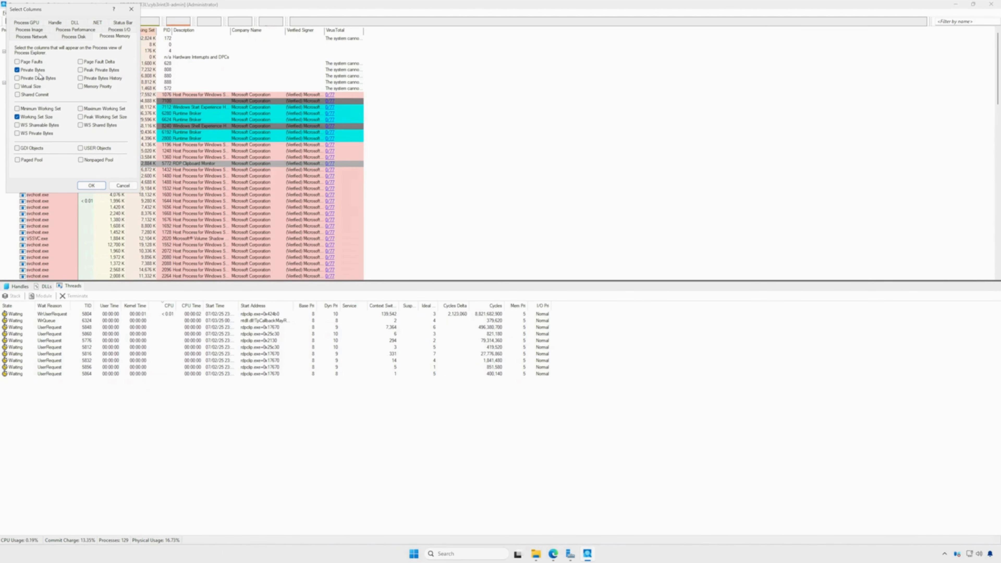
click(104, 71)
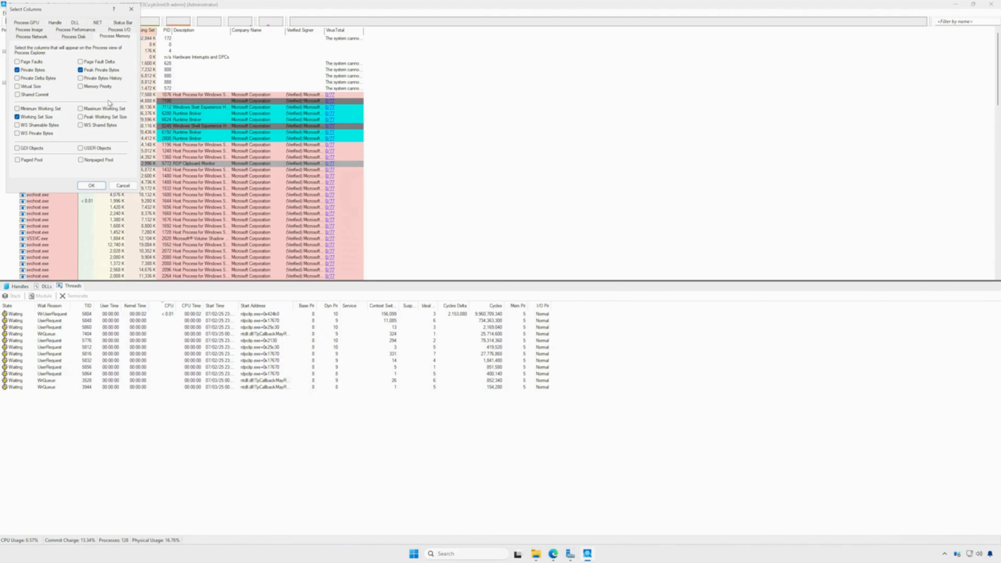
click(111, 116)
click(31, 62)
click(98, 62)
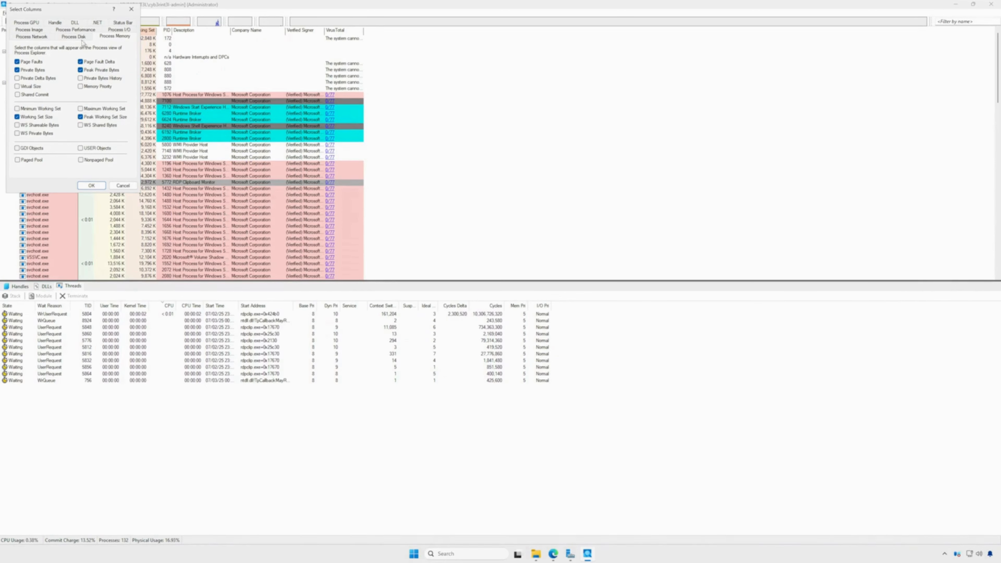
click(81, 78)
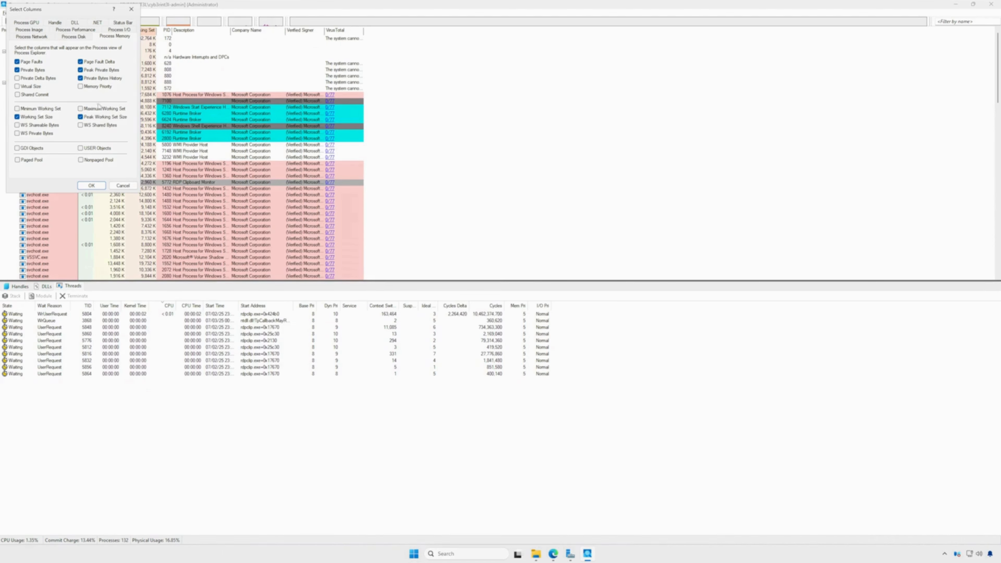
- Select the process memory column Virtual Size and the process disk columns Reads, Delta Reads, Writes, Delta Writes, Read Bytes and Write Bytes
click(36, 87)
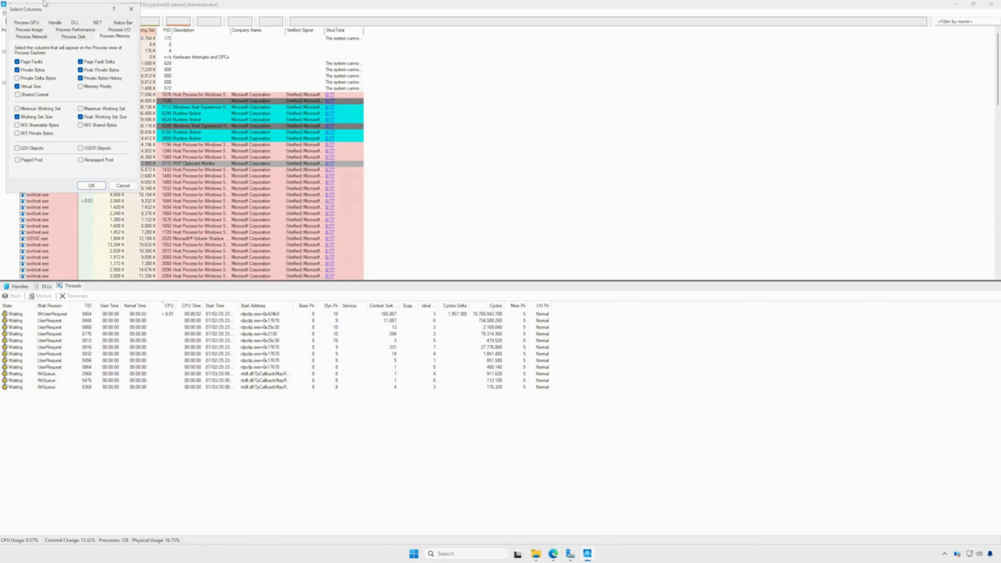
click(73, 36)
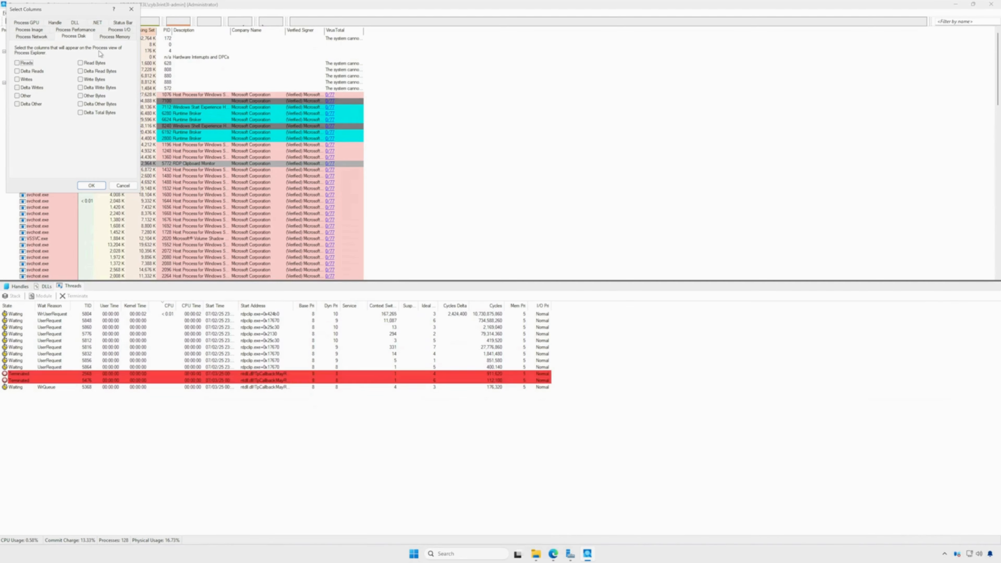
click(17, 63)
click(17, 79)
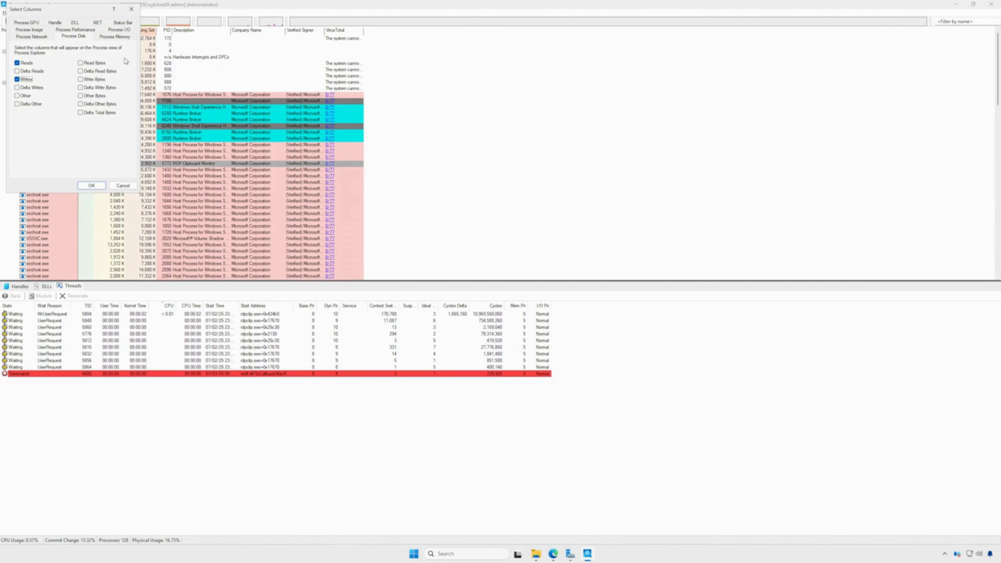
click(104, 63)
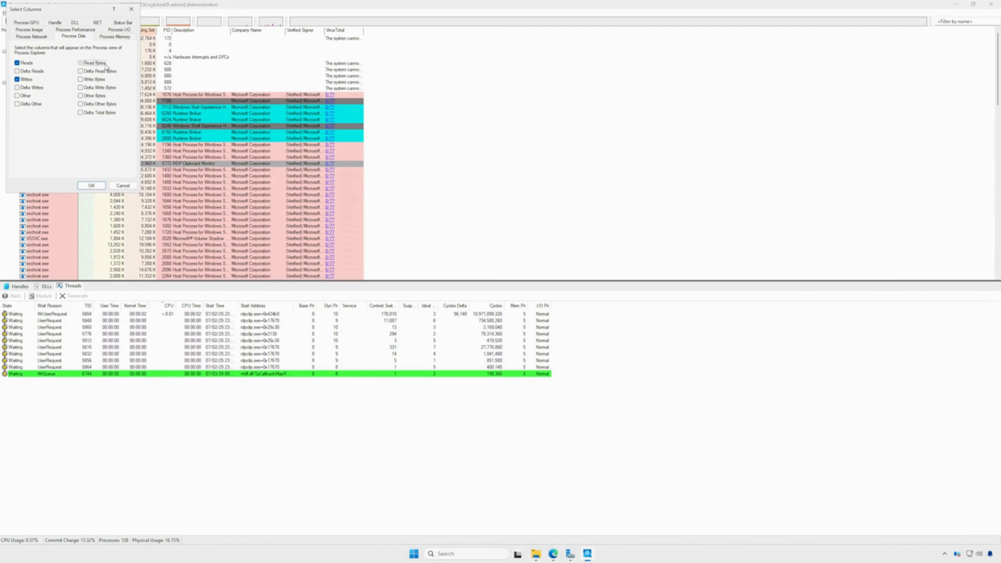
click(103, 81)
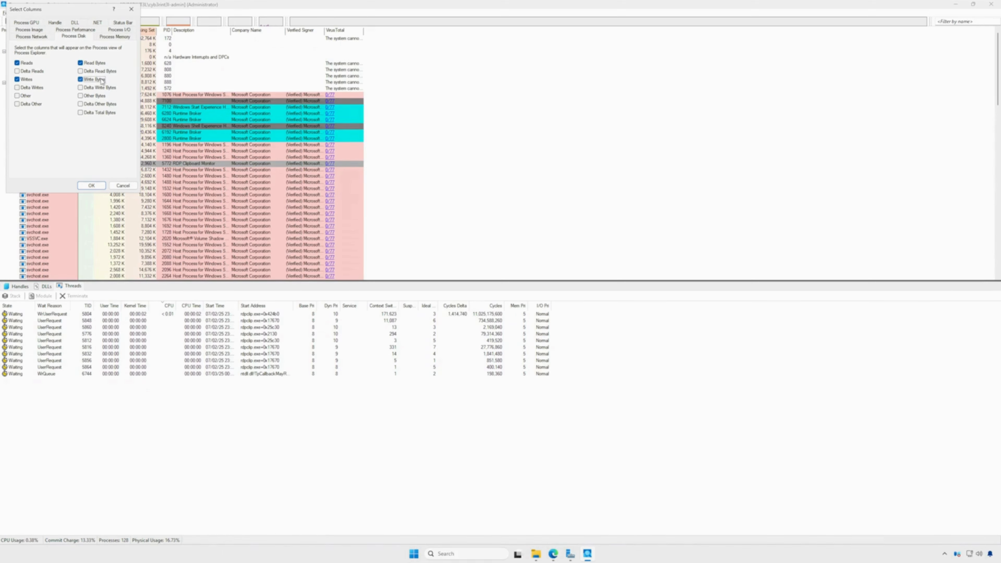
click(32, 87)
click(35, 72)
key(Up)
- Select the process performance columns Start Time, Threads, Handle Count and Tree CPU Usage for the process view
click(80, 29)
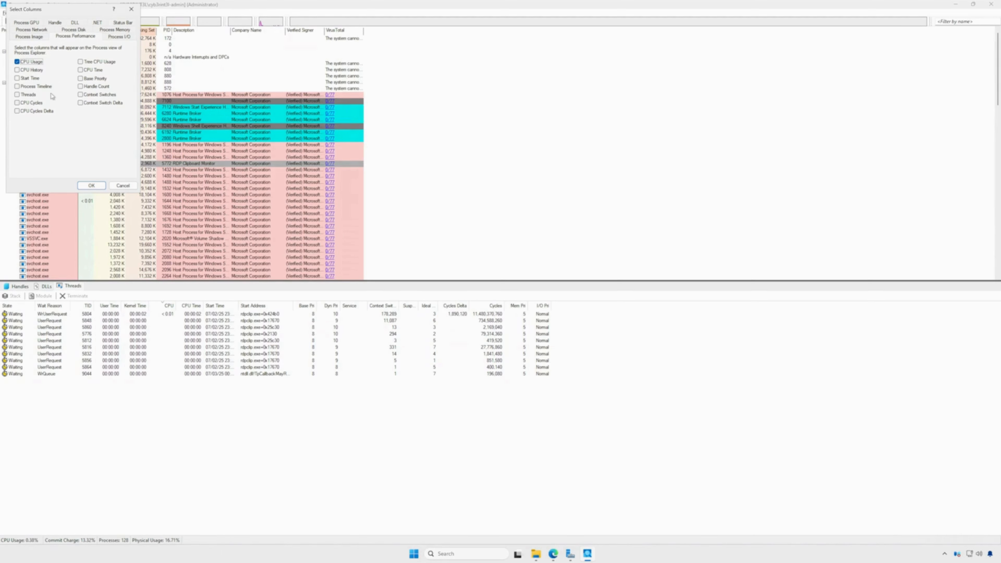
click(52, 95)
click(36, 79)
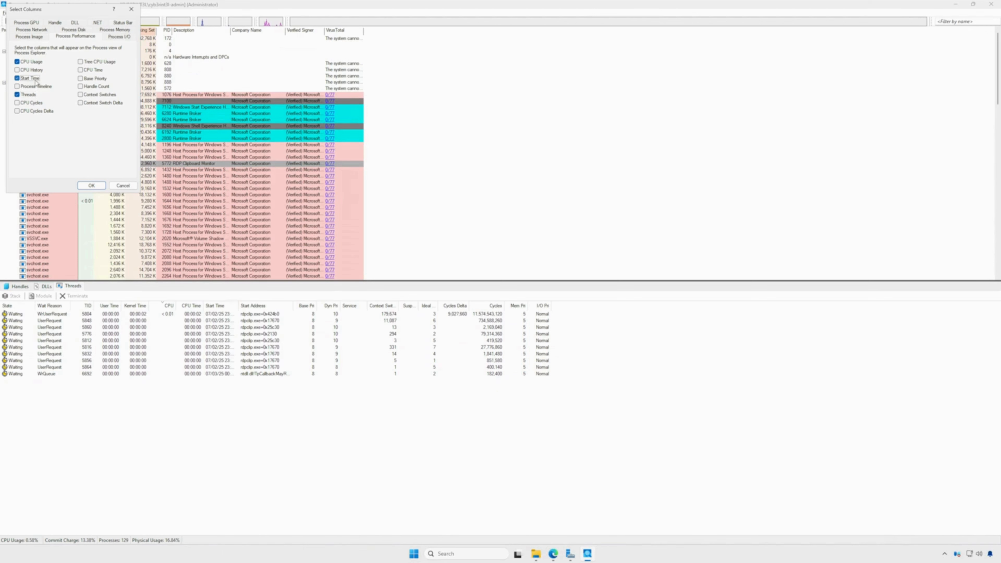
click(106, 88)
click(113, 64)
- Select the process I/O columns Reads, Delta Reads, Writes, Delta Writes, Read Bytes and Write Bytes for the process view
click(129, 38)
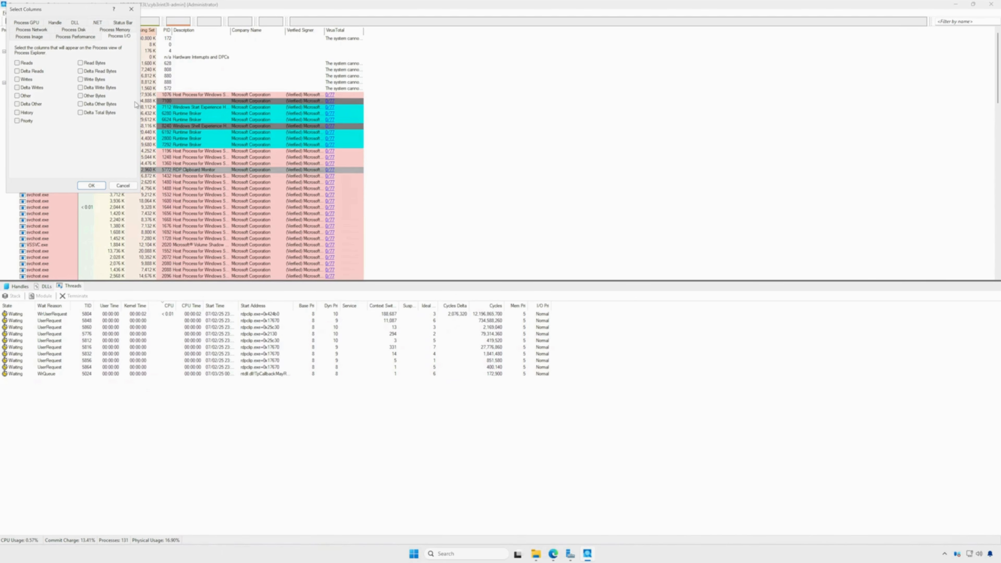
click(31, 63)
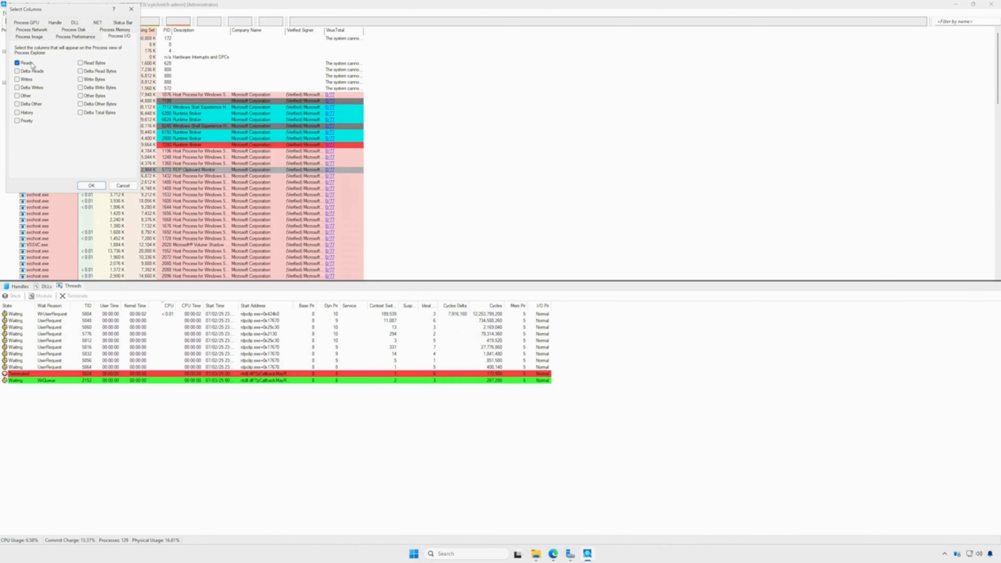
click(25, 81)
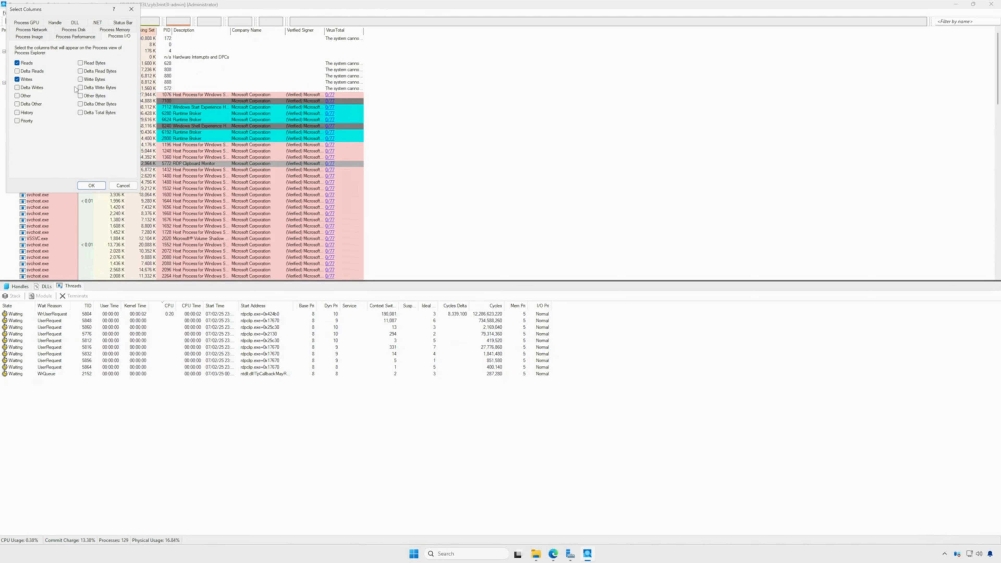
click(41, 73)
click(35, 87)
click(98, 64)
click(94, 79)
- Select the handle columns Handle Value, Access Mask, File Share Flags, Attributes and Decoded Access Mask, and apply the column selection
click(35, 23)
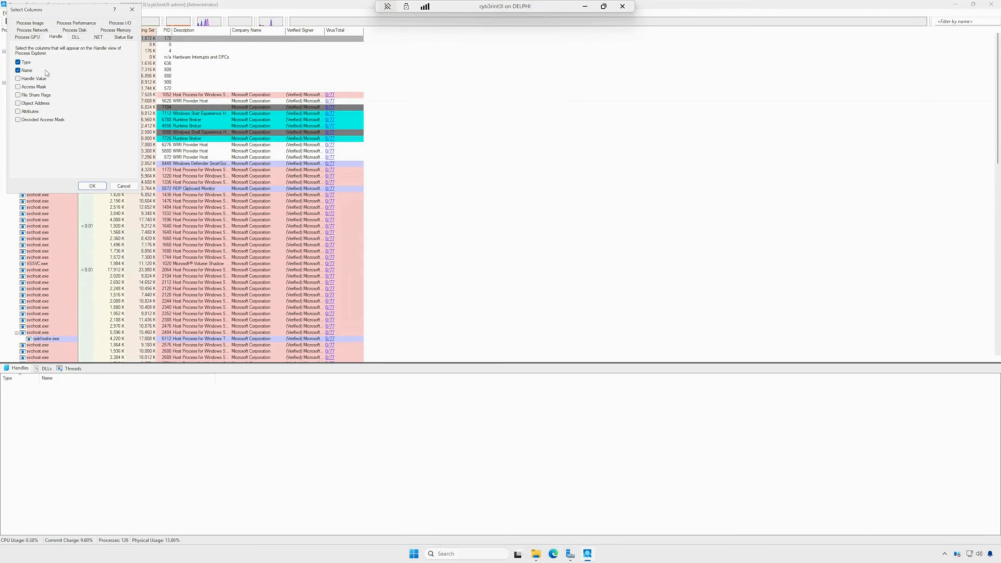
click(44, 87)
click(40, 120)
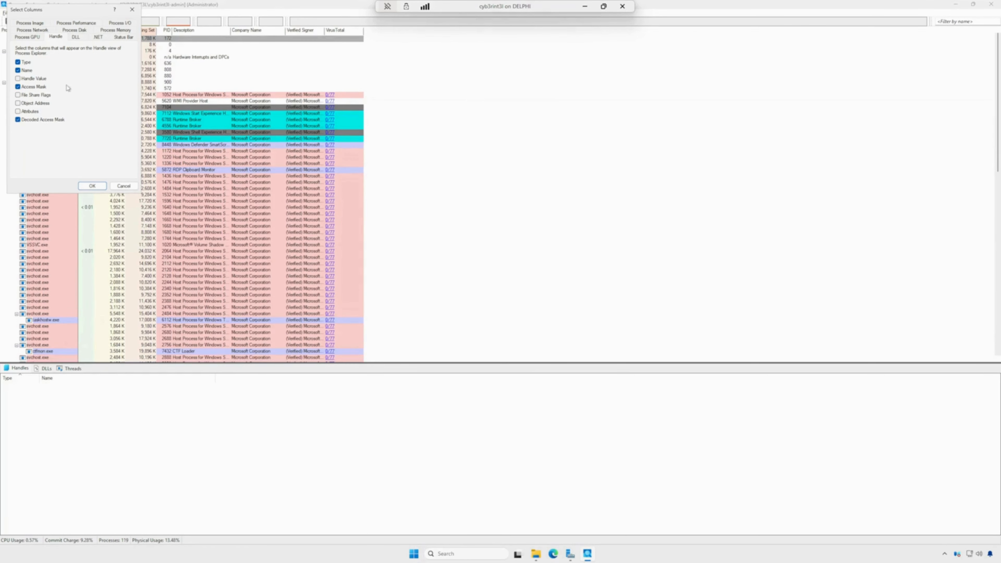
click(45, 79)
click(48, 95)
click(36, 112)
click(91, 186)
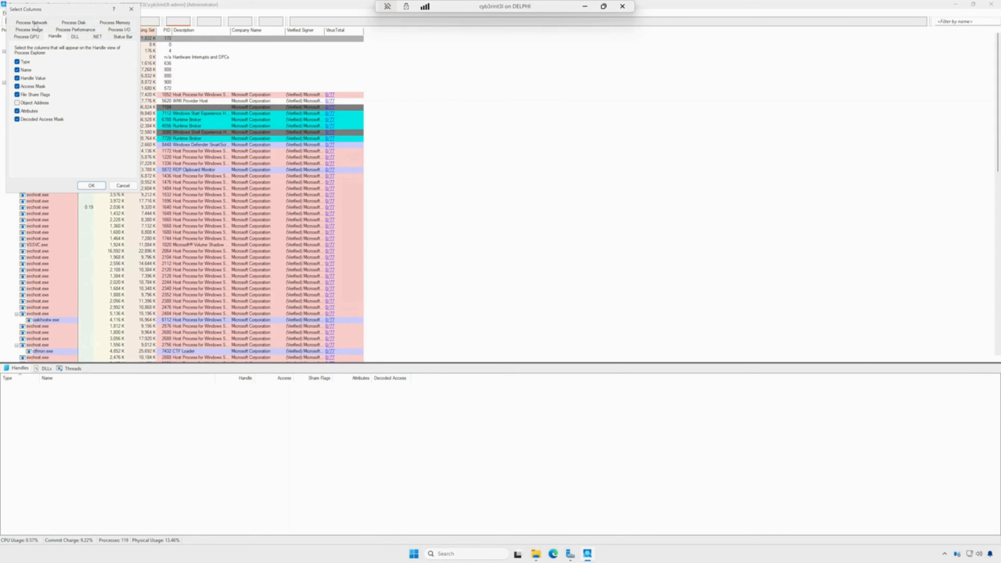
- Select the DLL columns Autostart Location, Image Type (64 vs 32-bit) and ASLR Enabled, and apply the column selection
click(75, 36)
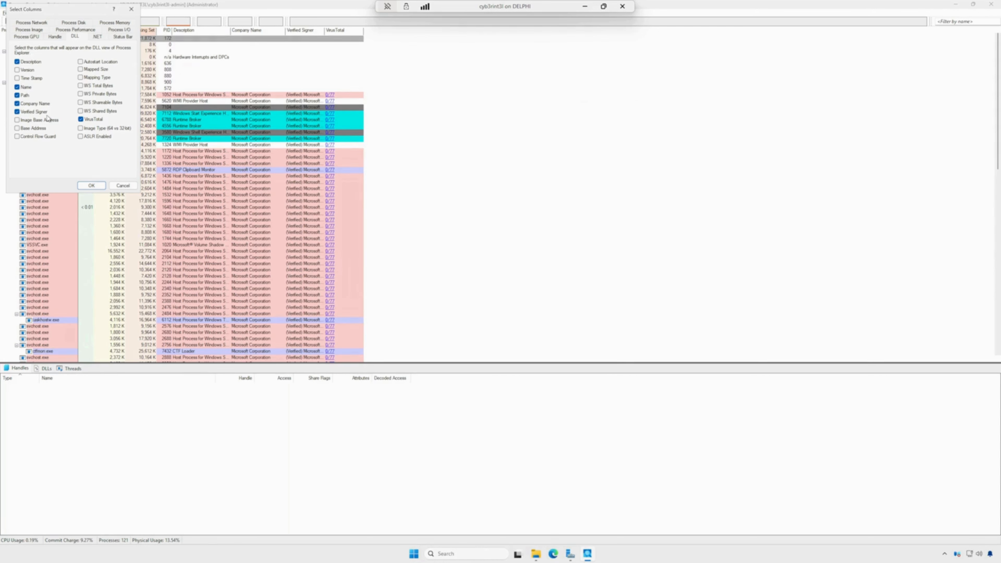
click(95, 62)
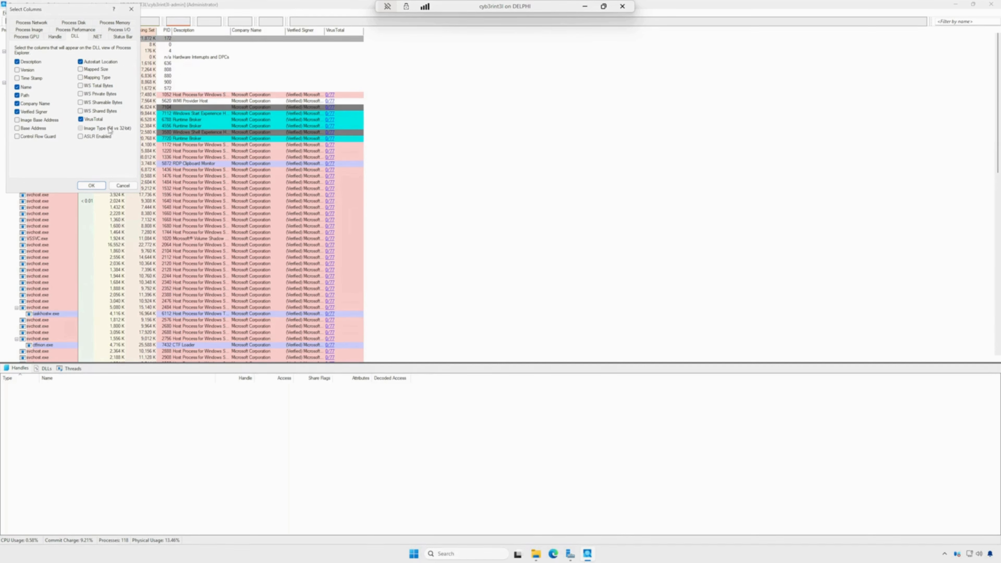
click(110, 128)
click(105, 137)
click(97, 37)
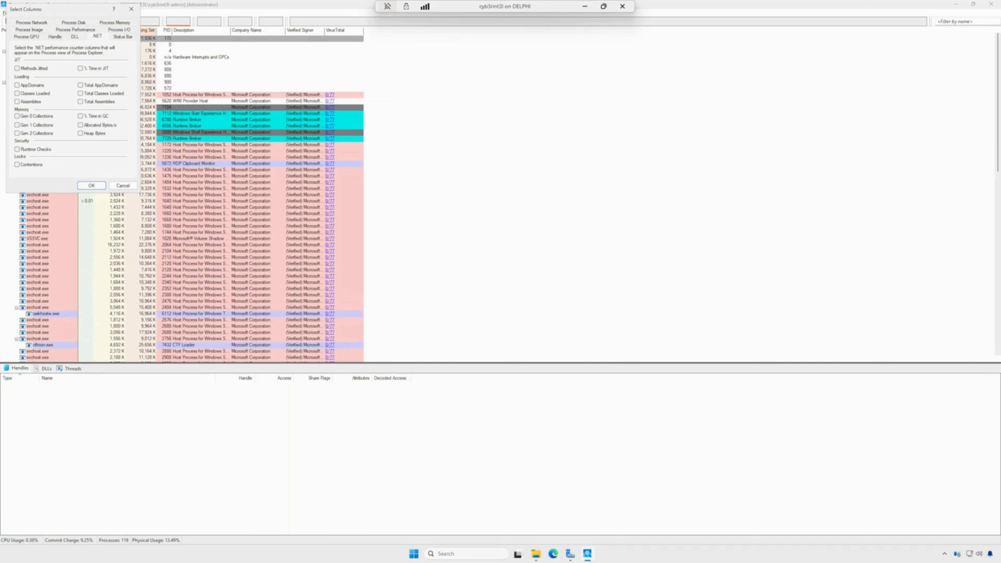
click(123, 36)
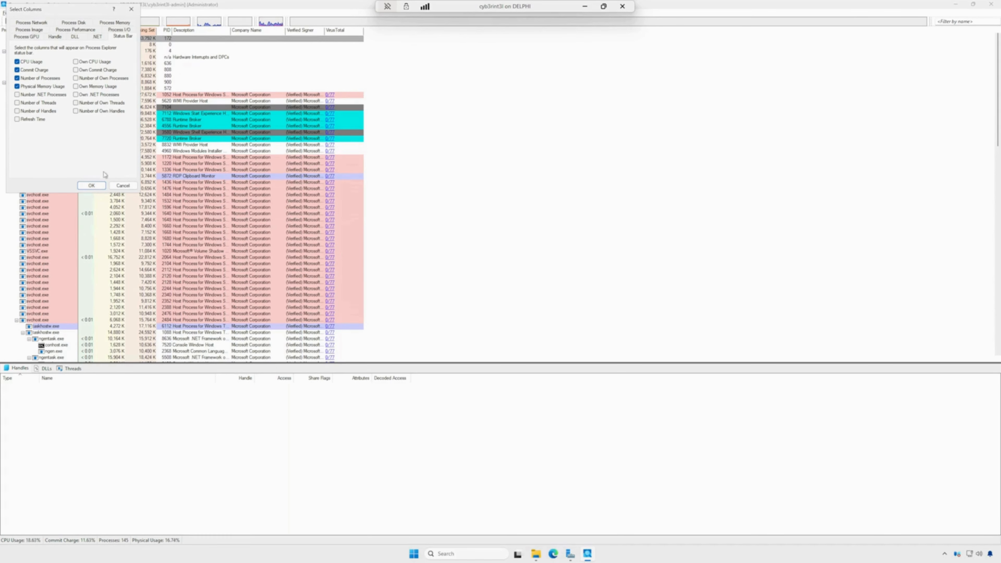
click(100, 185)
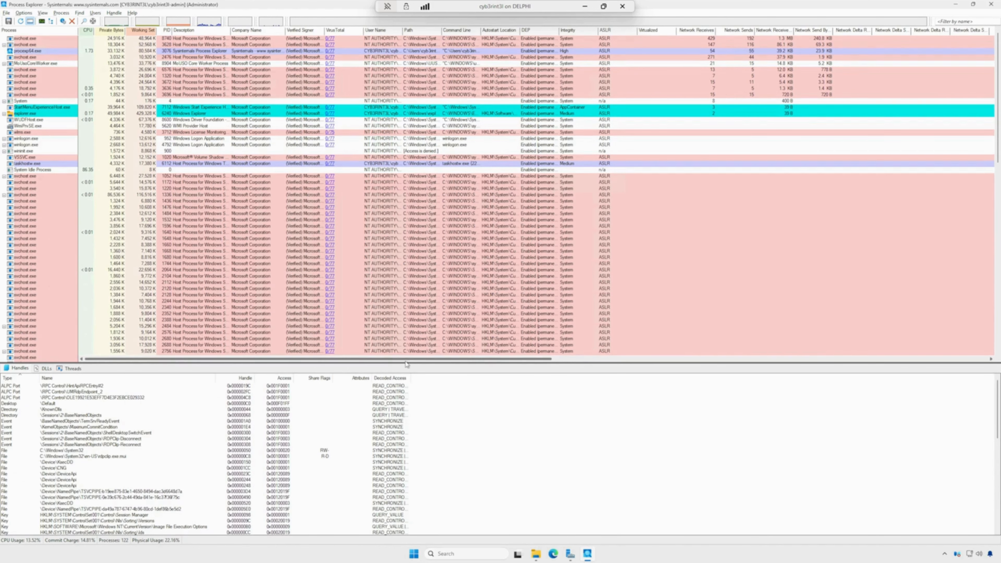
- Examine the DLLs, threads and handles of the selected process in the lower pane
drag(406, 359, 394, 343)
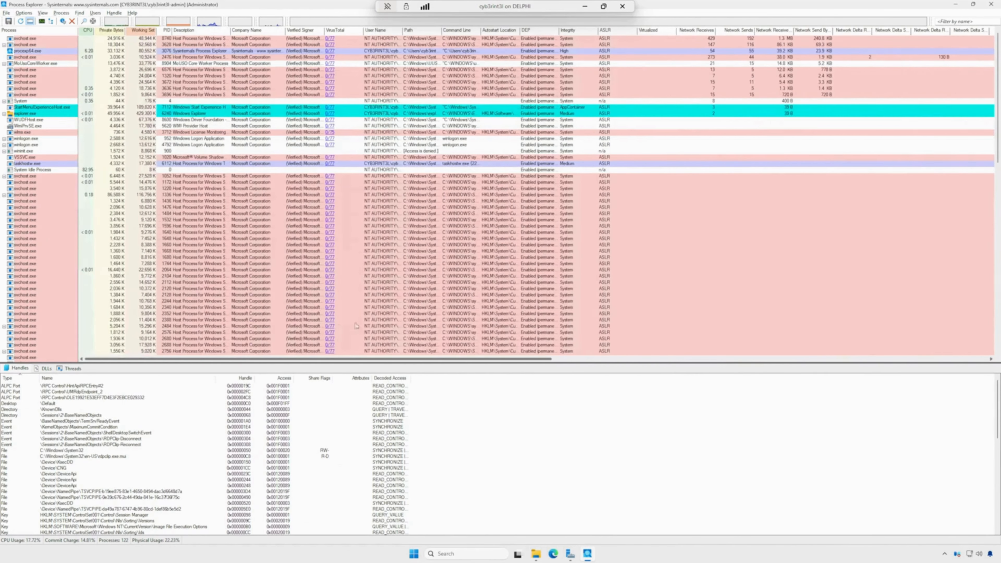
click(44, 368)
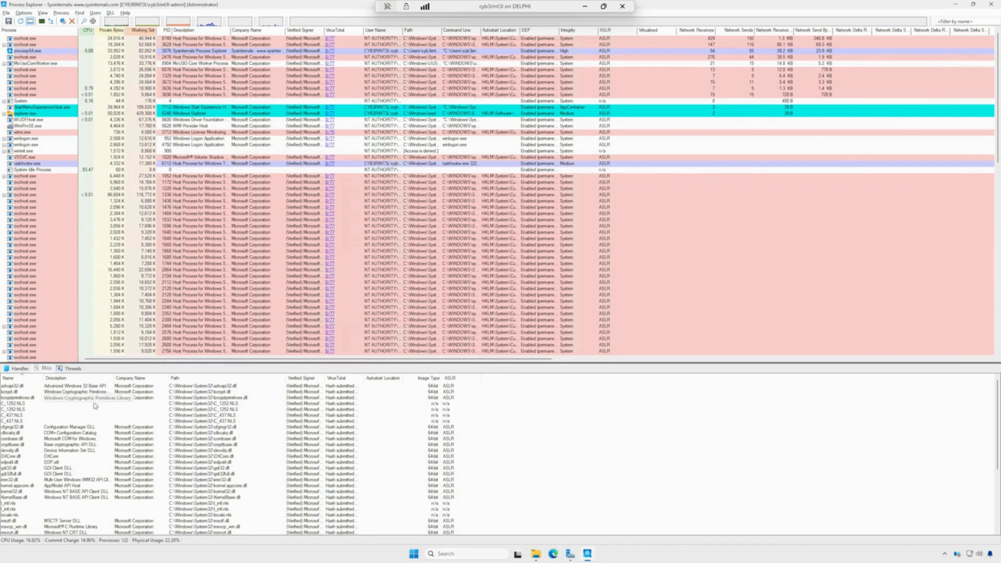
click(71, 368)
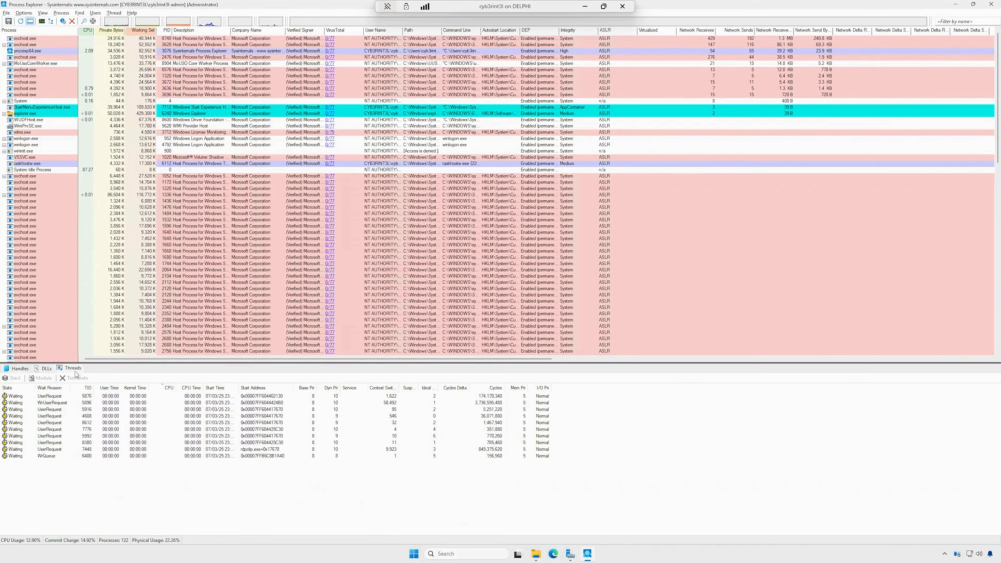
click(18, 368)
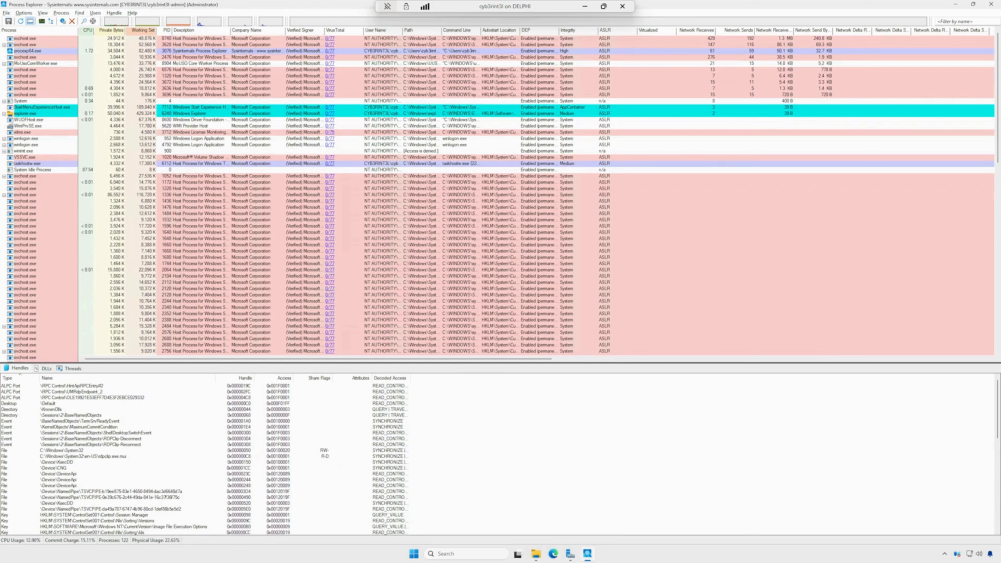
- Open the properties of procexp64.exe and examine its image, performance, performance graph, and disk and network details
click(66, 53)
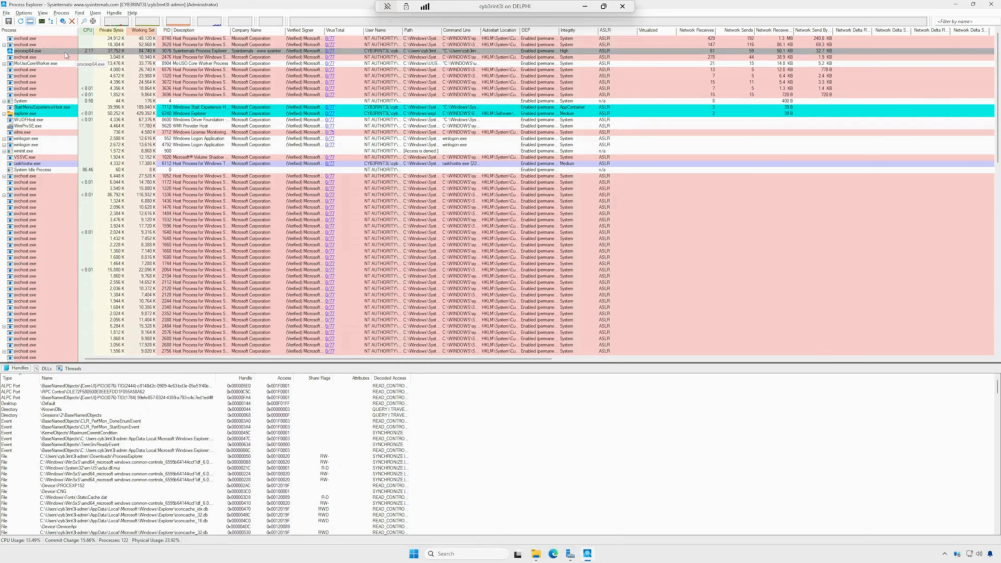
double_click(65, 52)
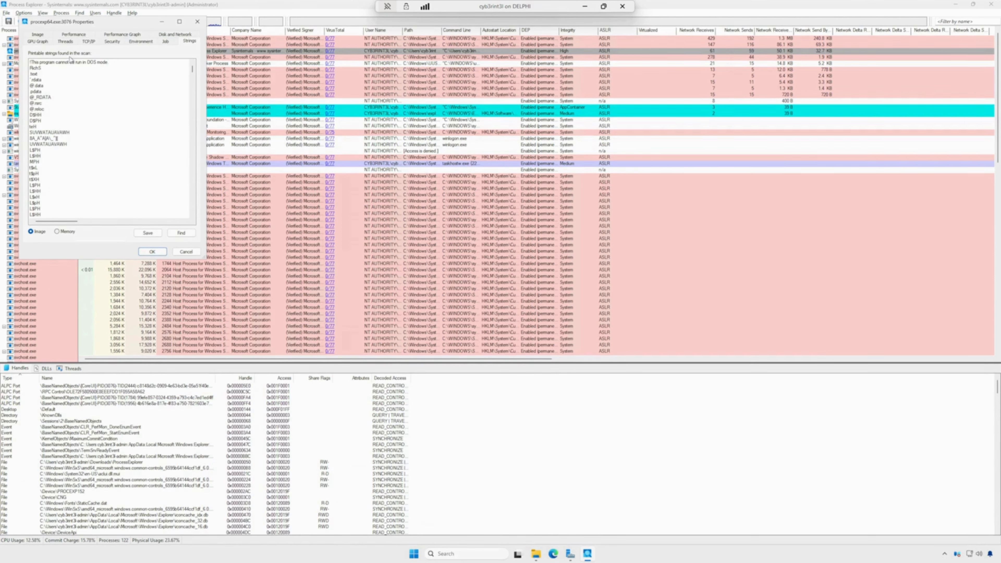
drag(68, 26, 398, 92)
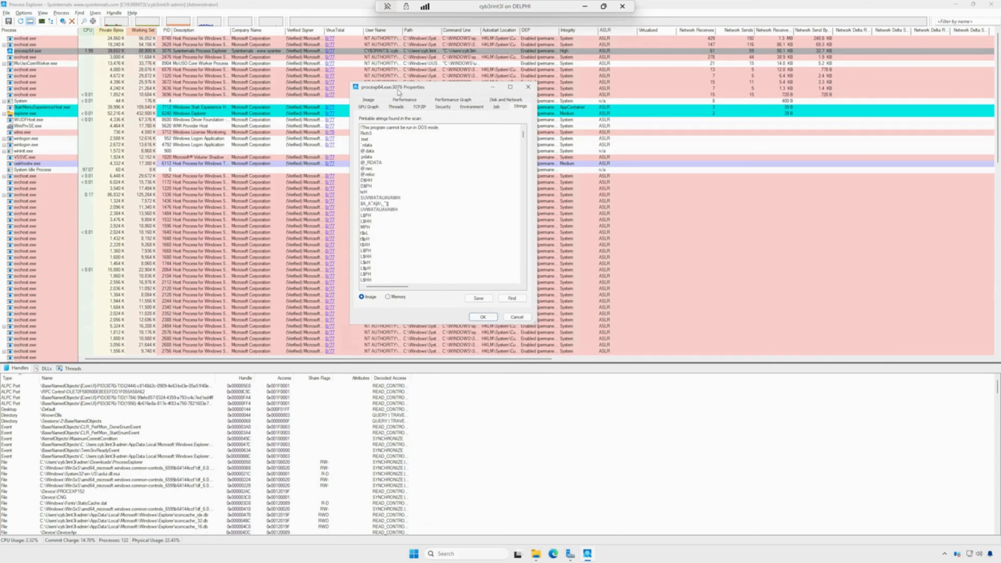
click(374, 101)
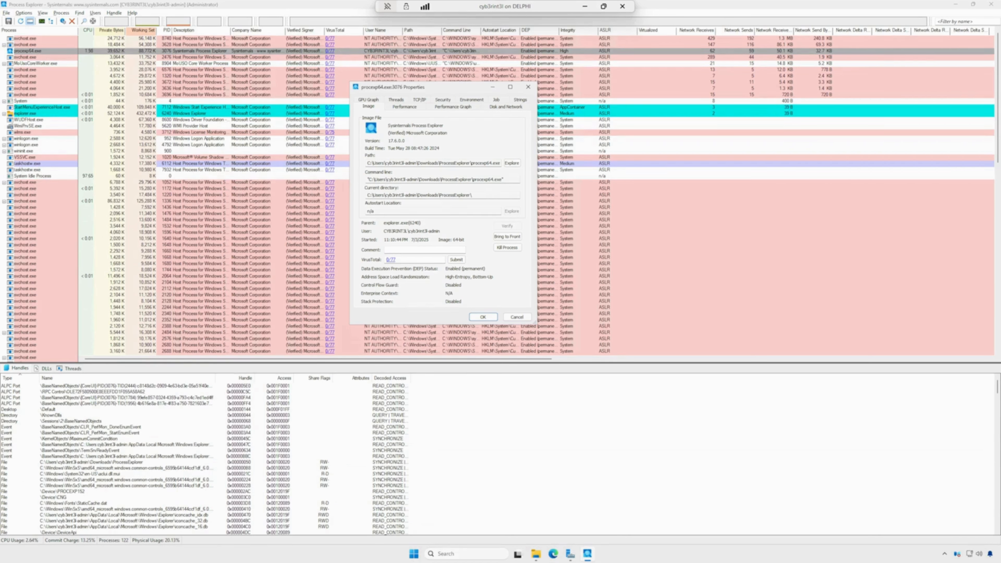
click(412, 107)
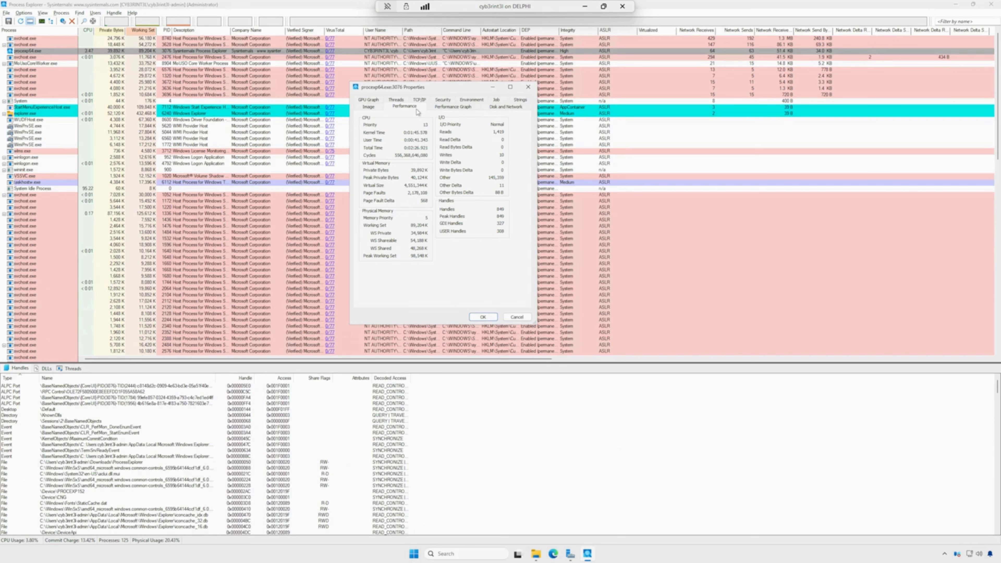
click(439, 107)
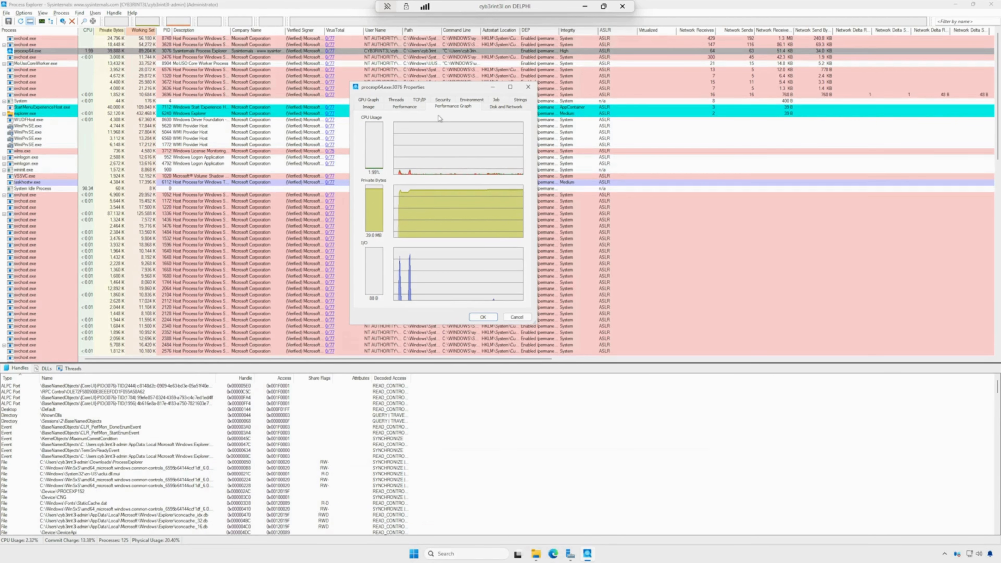
click(504, 108)
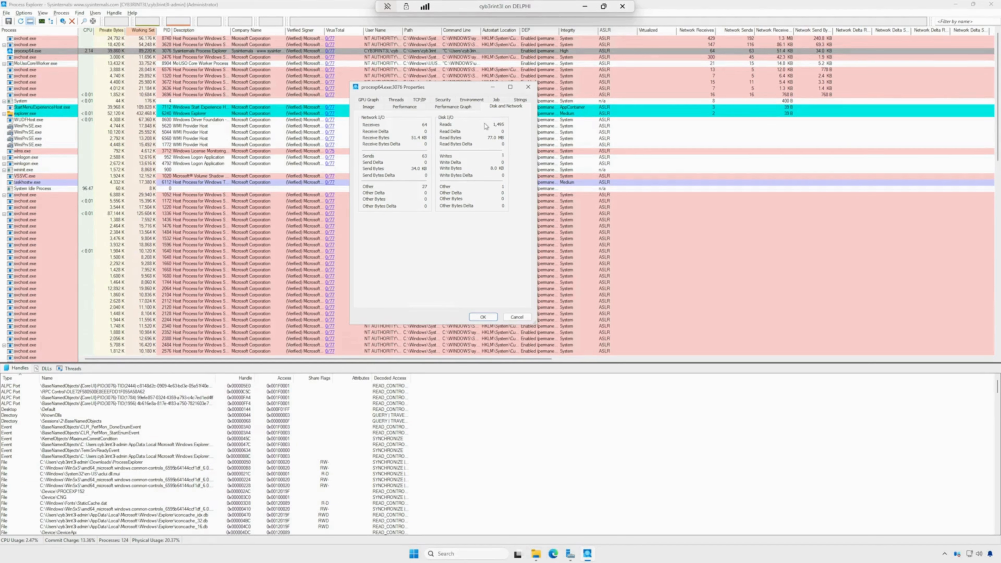
- Examine the GPU graph, threads, TCP/IP connections, security, environment variables, strings and job details of procexp64.exe
click(377, 101)
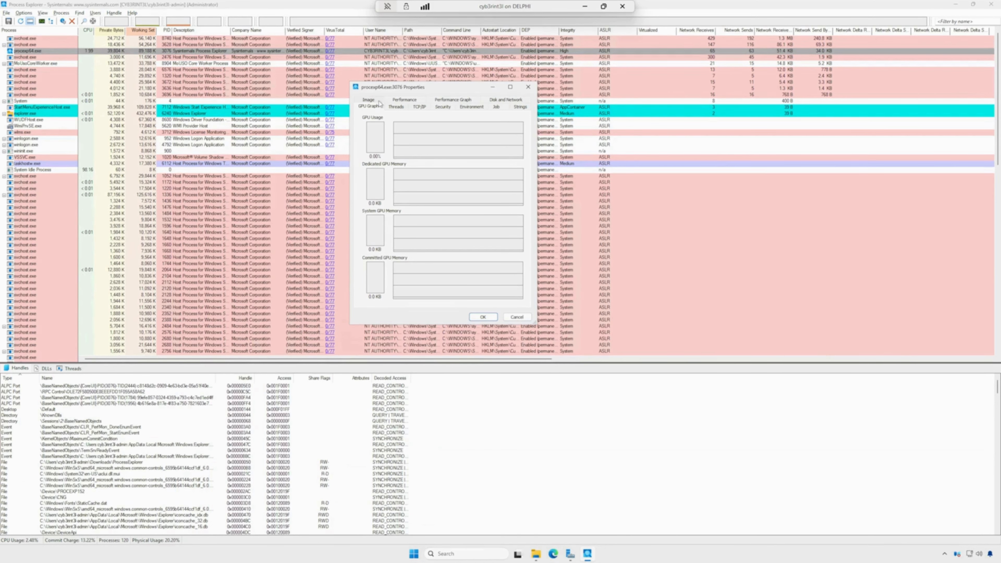
click(397, 107)
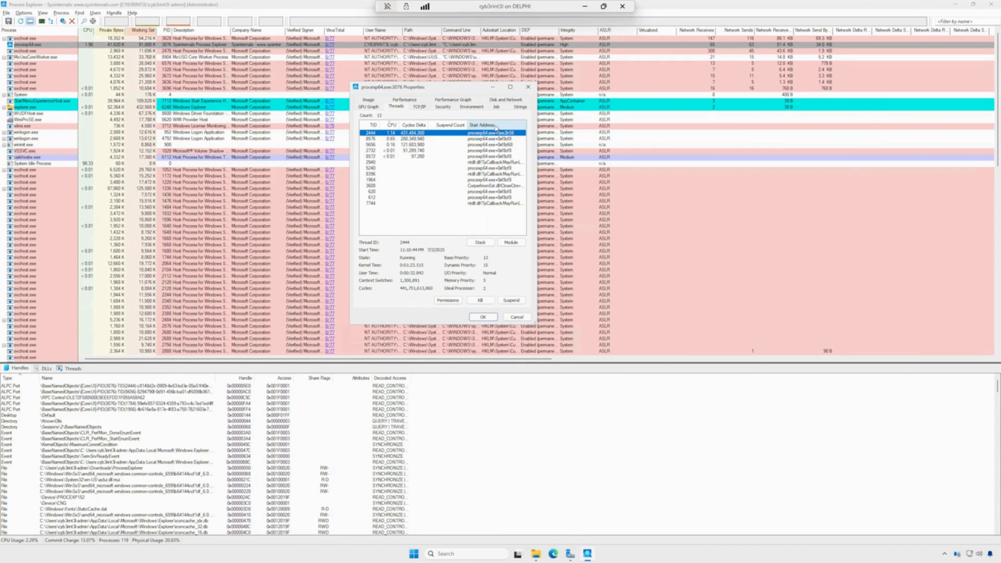
click(425, 109)
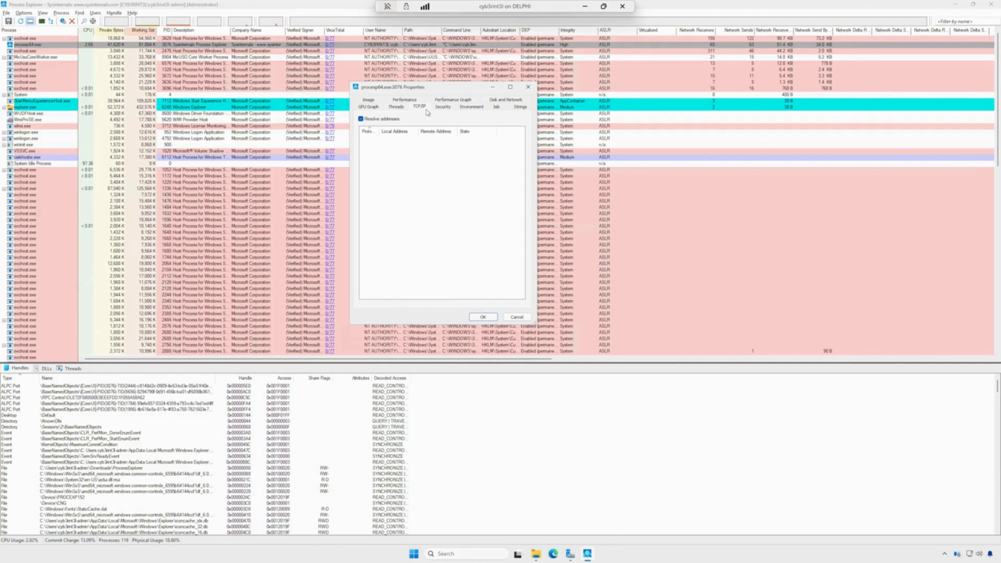
click(437, 108)
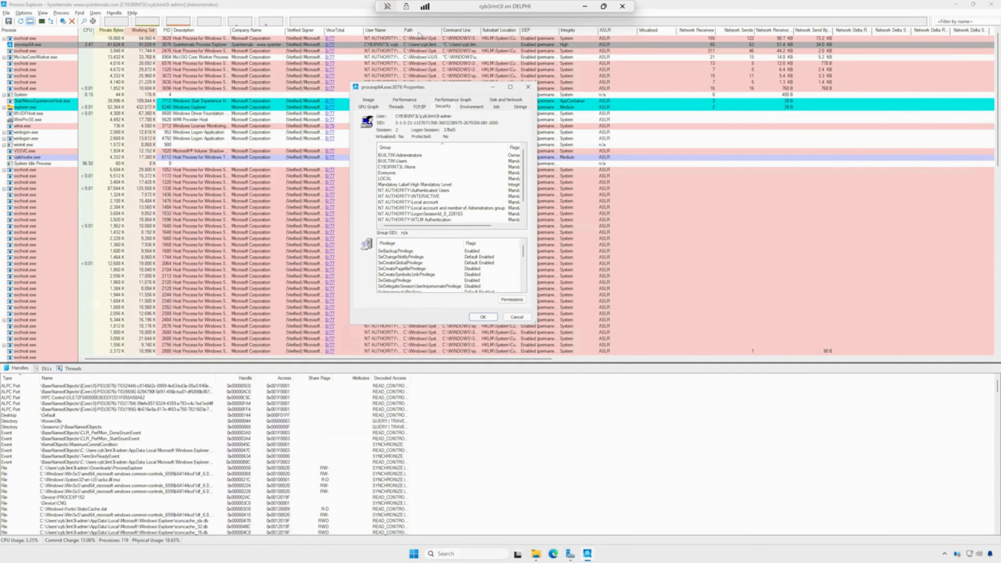
click(472, 107)
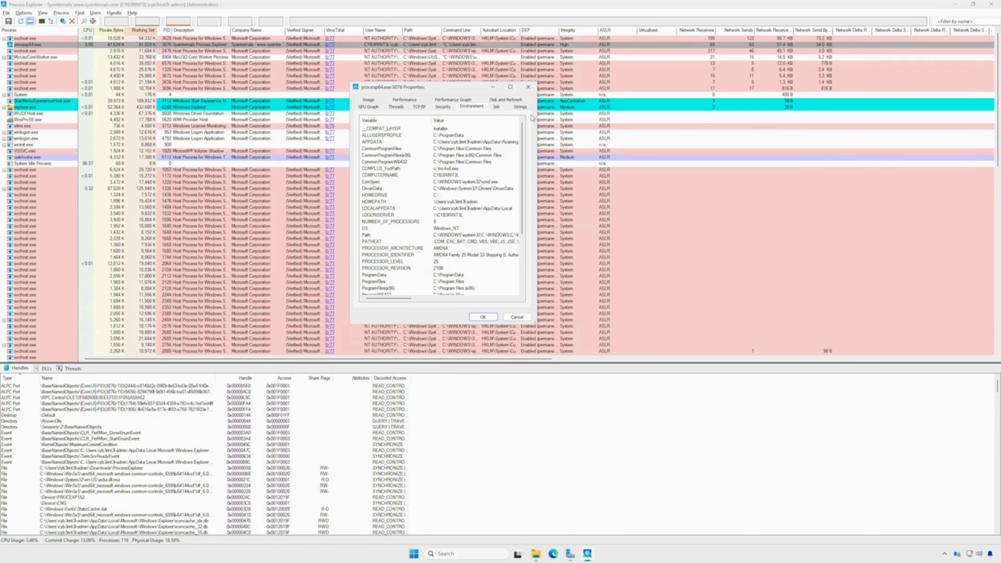
click(521, 107)
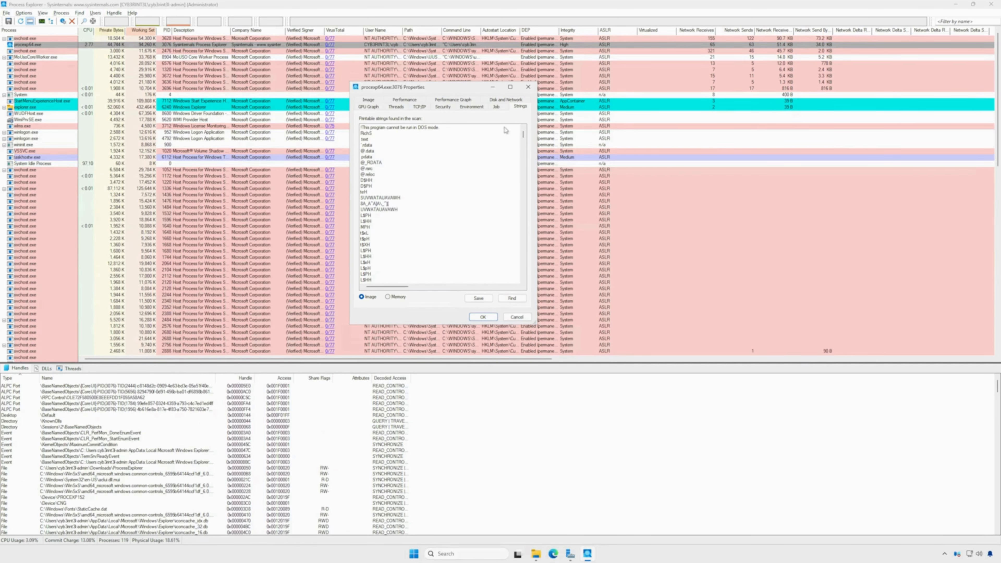
click(503, 109)
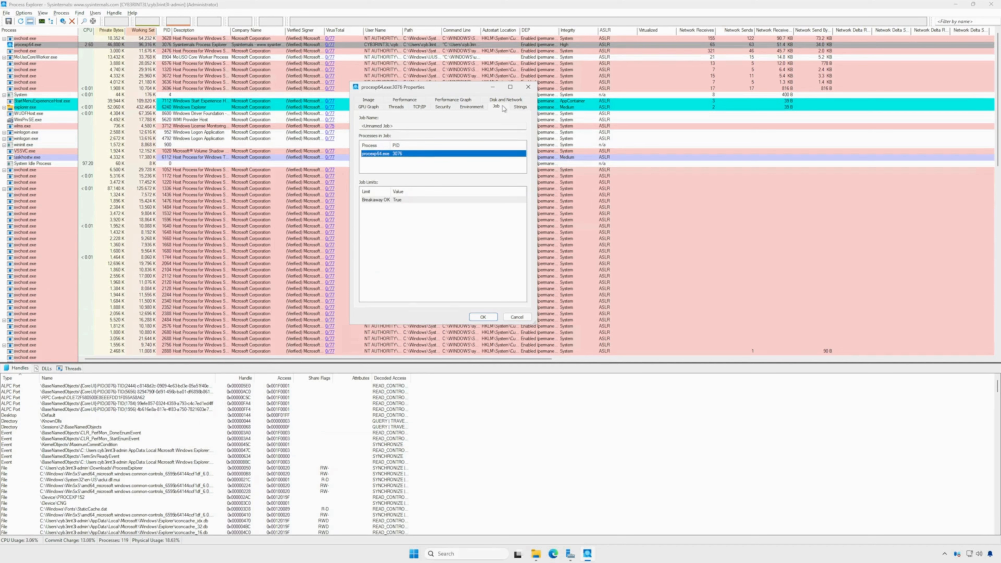